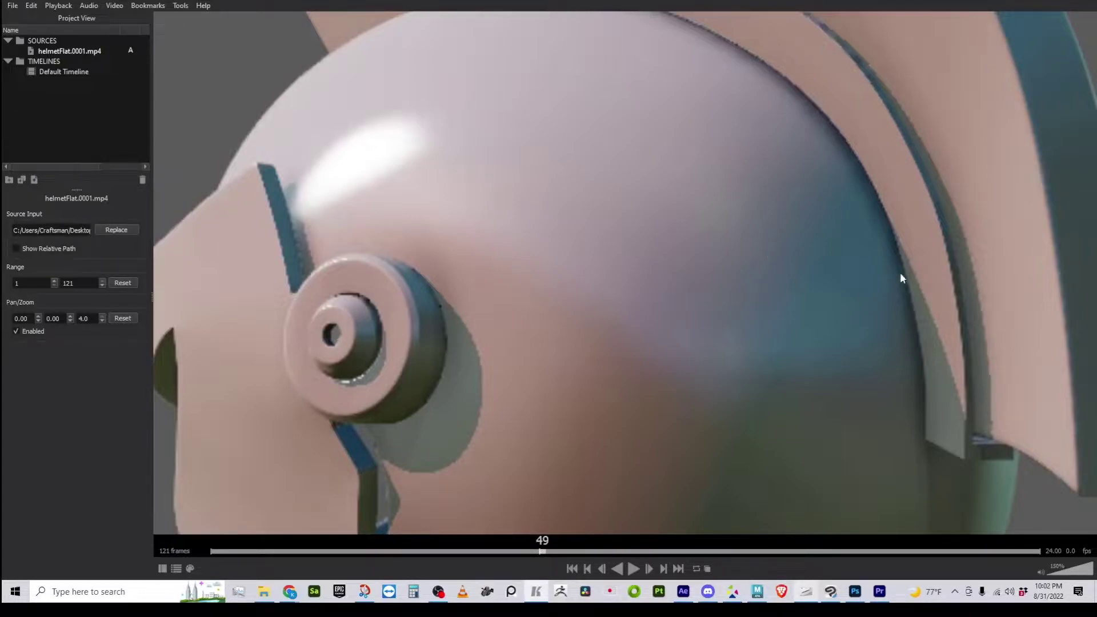
Switch to Maya and isolate the selected polySurface5 face guard mesh in the viewport
{"action": "left_click", "coordinate": [758, 591]}
{"action": "left_click_drag", "start_coordinate": [732, 380], "coordinate": [649, 385], "text": "alt"}
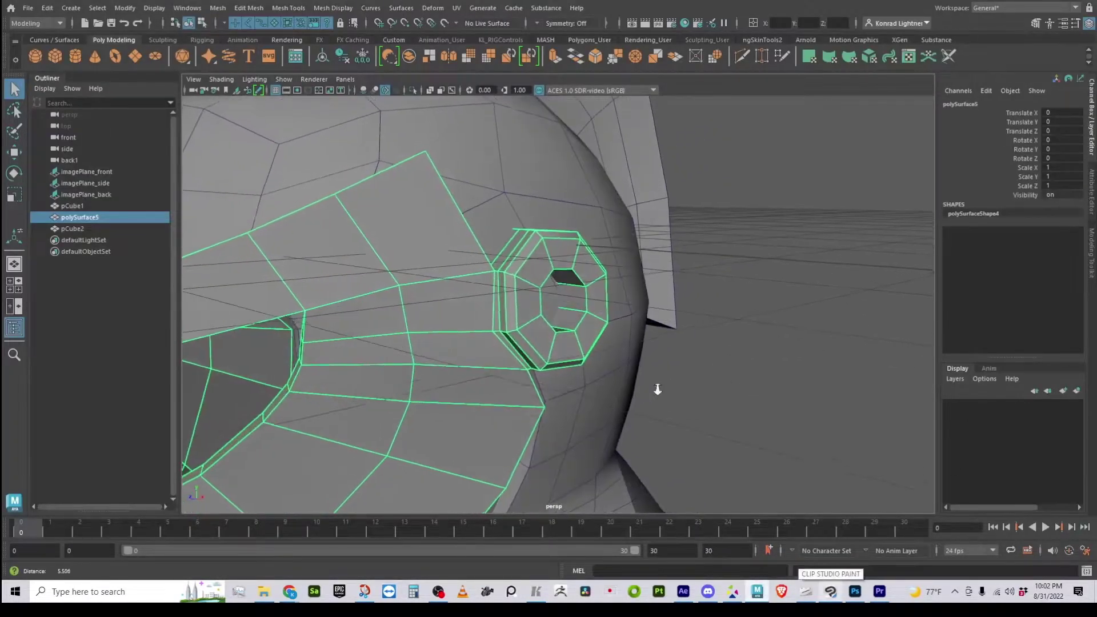
{"action": "right_click_drag", "start_coordinate": [650, 385], "coordinate": [678, 296], "text": "alt"}
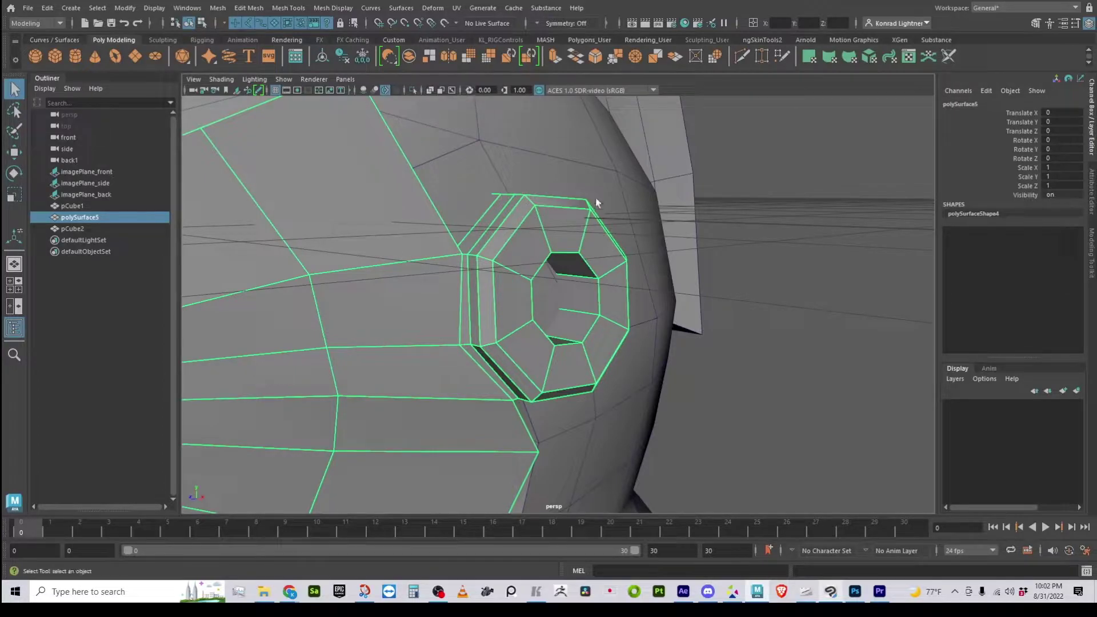
{"action": "left_click", "coordinate": [414, 89]}
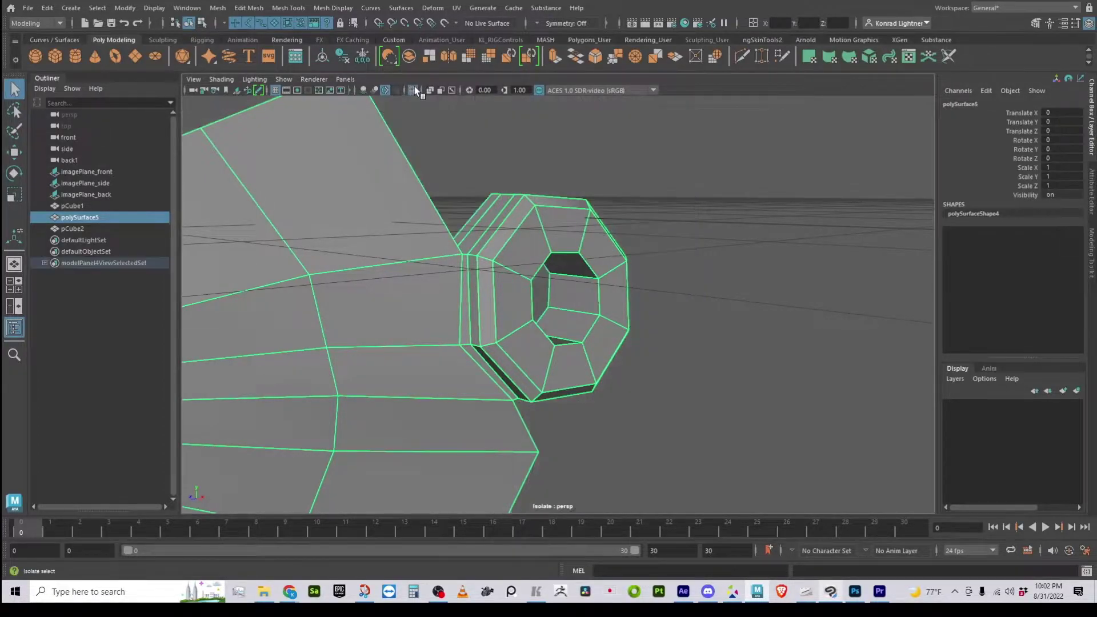
Duplicate the inner wall faces of the octagonal disc's hole as a separate piece and return to object mode
{"action": "right_click_drag", "start_coordinate": [567, 232], "coordinate": [564, 266]}
{"action": "left_click", "coordinate": [580, 293]}
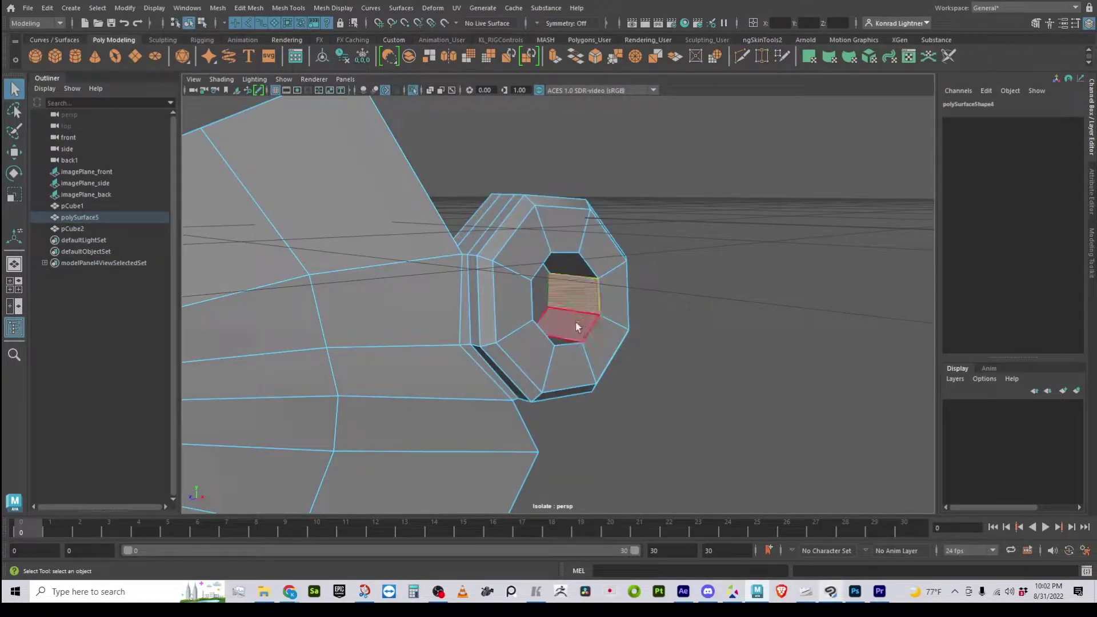
{"action": "left_click", "coordinate": [573, 266], "text": "shift"}
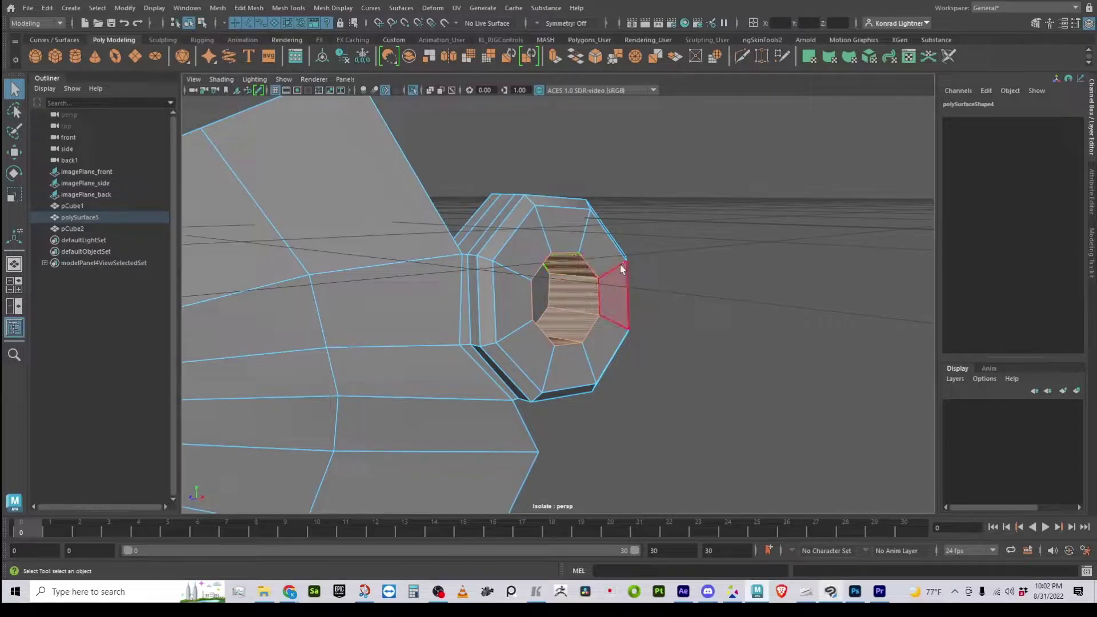
{"action": "left_click_drag", "start_coordinate": [740, 316], "coordinate": [625, 254], "text": "alt"}
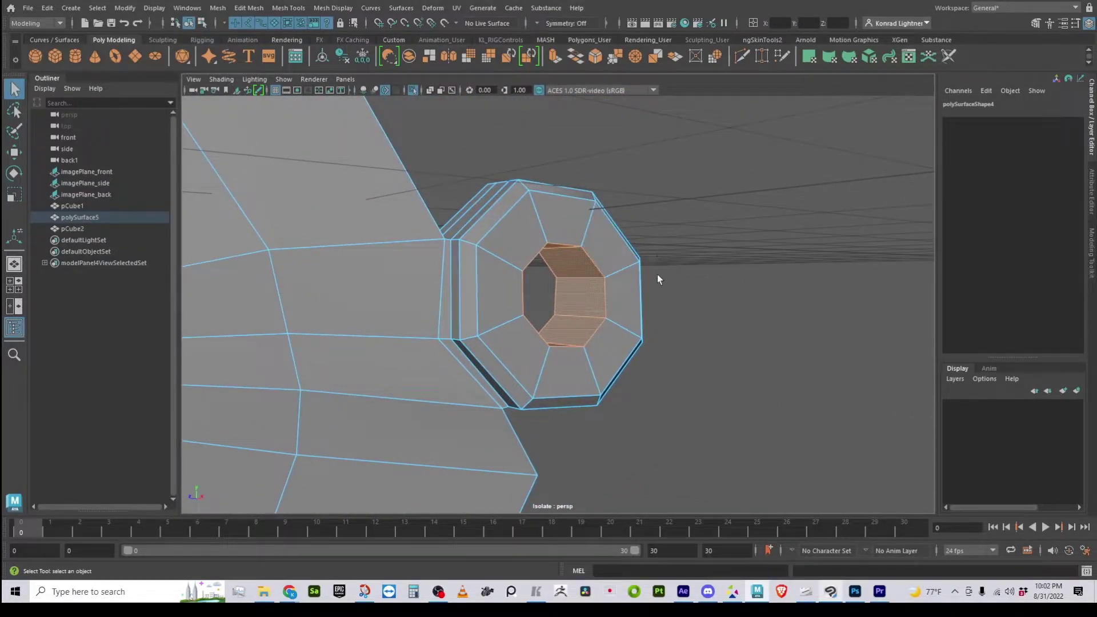
{"action": "right_click", "coordinate": [611, 259], "text": "shift"}
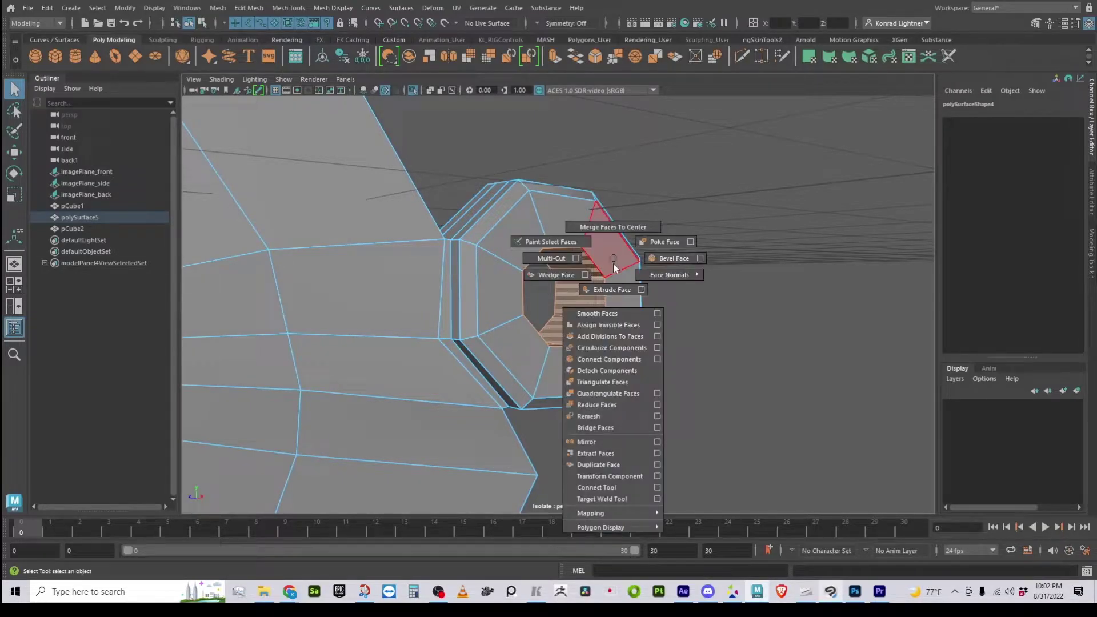
{"action": "left_click", "coordinate": [614, 467]}
{"action": "left_click_drag", "start_coordinate": [701, 376], "coordinate": [685, 336], "text": "alt"}
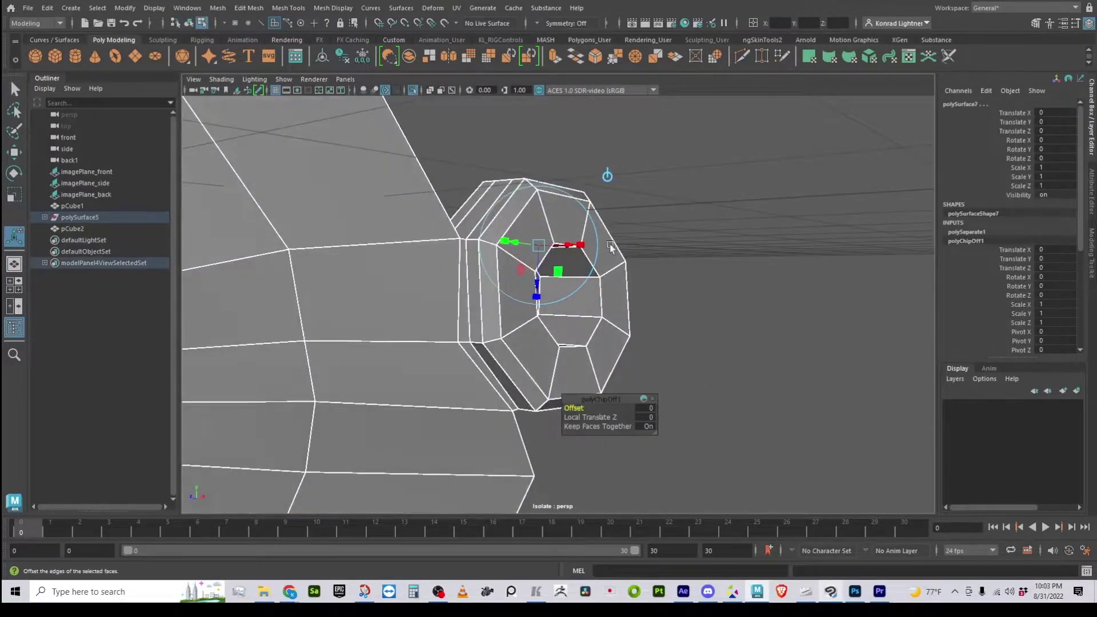
{"action": "key", "text": "w"}
{"action": "right_click_drag", "start_coordinate": [551, 233], "coordinate": [596, 200]}
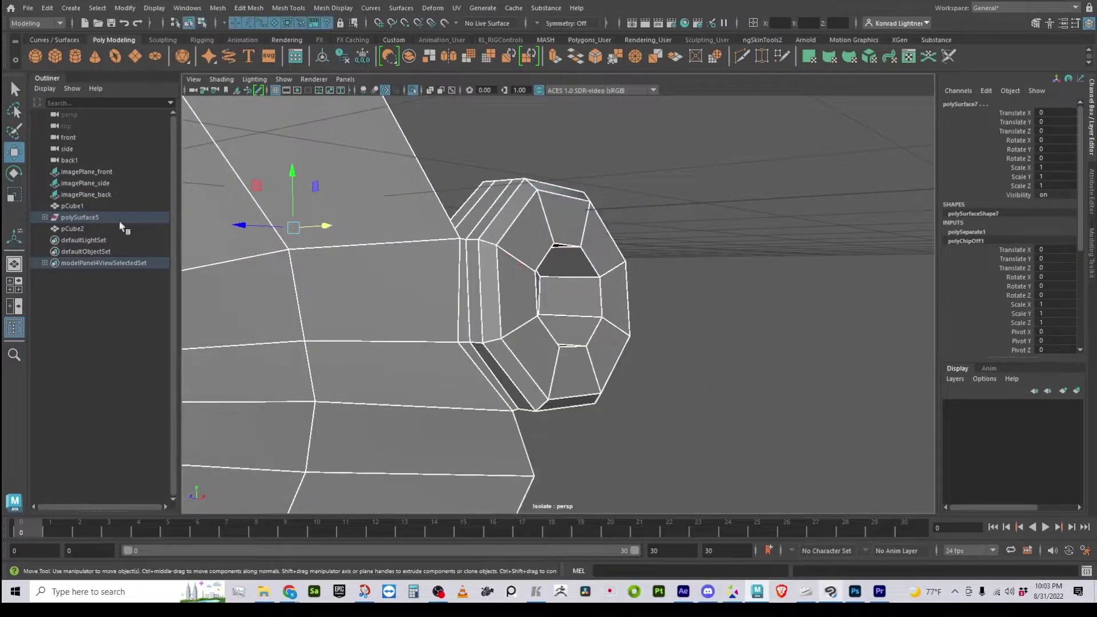
Expand the polySurface5 group to identify its two pieces and delete all construction history in the scene
{"action": "left_click", "coordinate": [45, 218]}
{"action": "left_click_drag", "start_coordinate": [129, 236], "coordinate": [69, 235]}
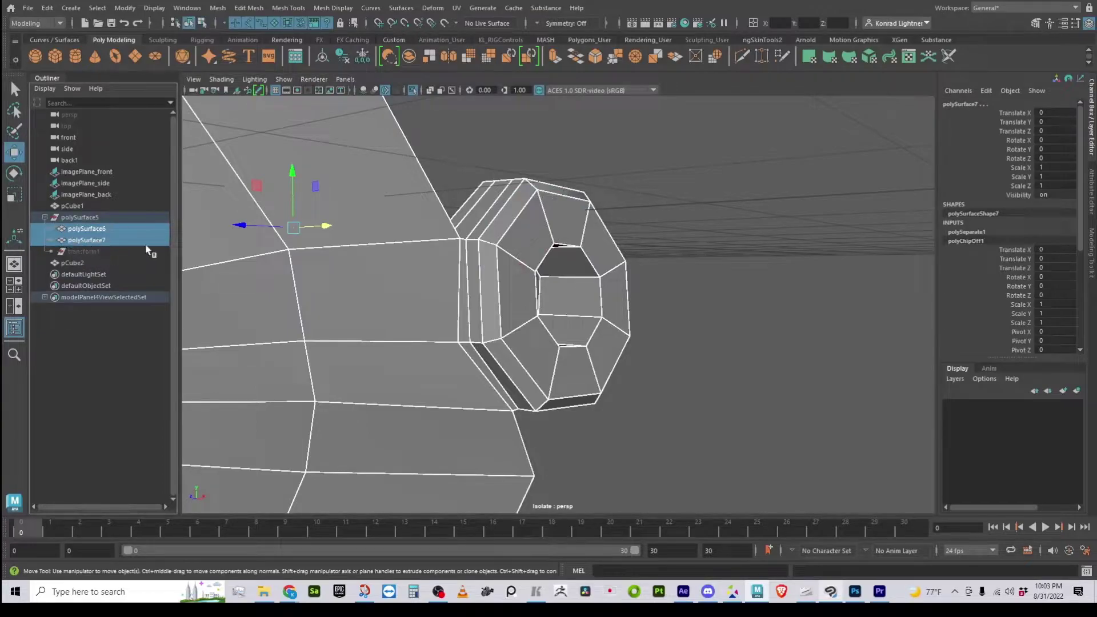
{"action": "left_click", "coordinate": [112, 242]}
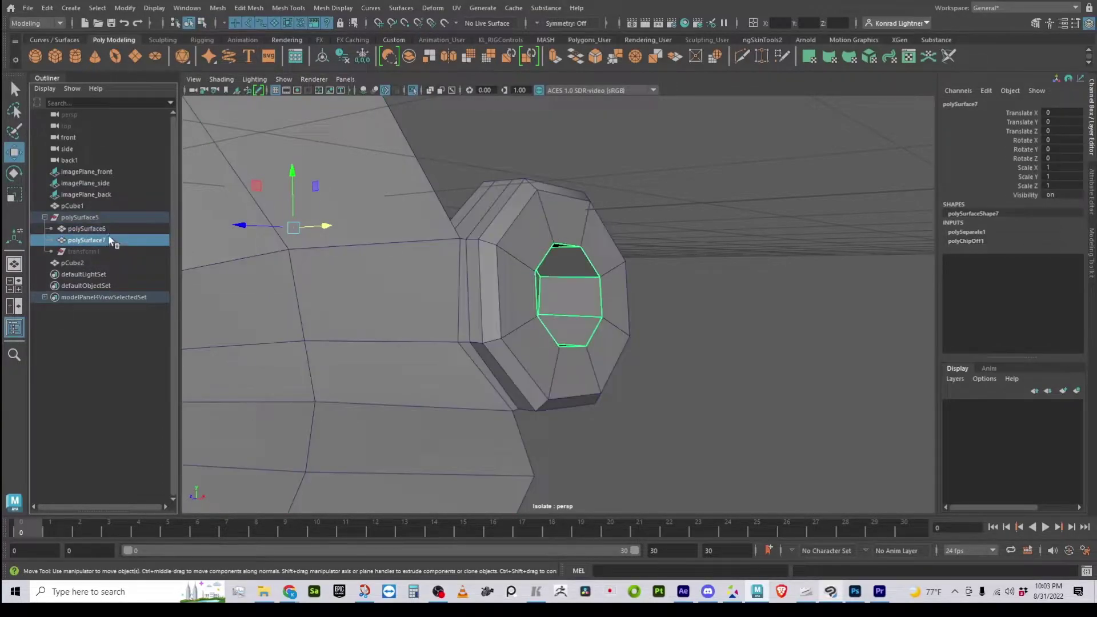
{"action": "left_click", "coordinate": [114, 230]}
{"action": "left_click", "coordinate": [104, 241]}
{"action": "left_click", "coordinate": [114, 230]}
{"action": "left_click", "coordinate": [47, 8]}
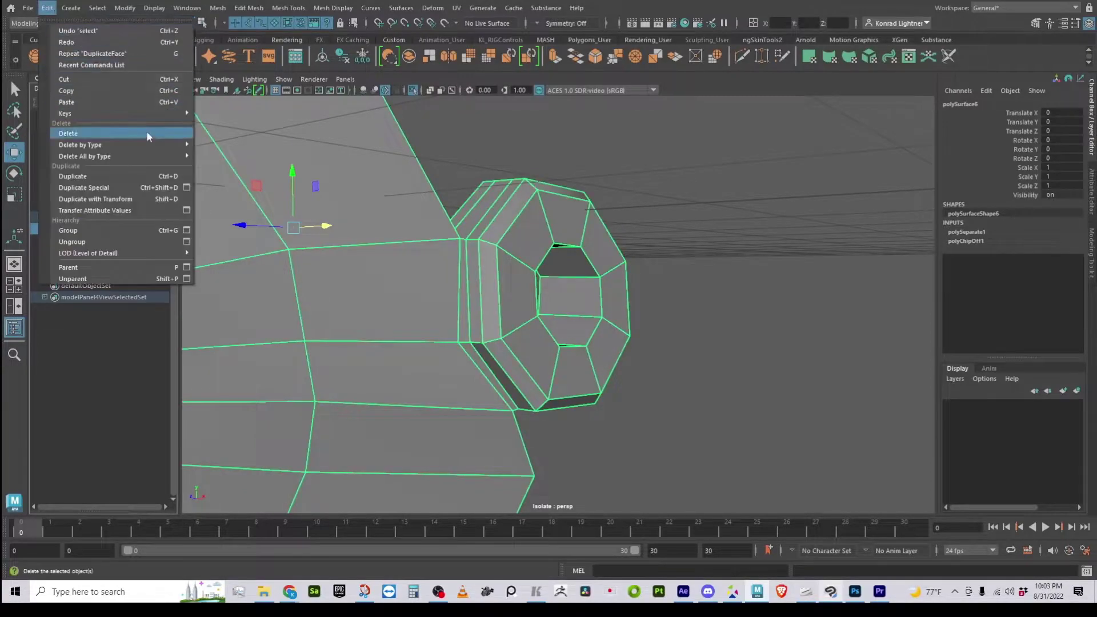
{"action": "left_click", "coordinate": [197, 26]}
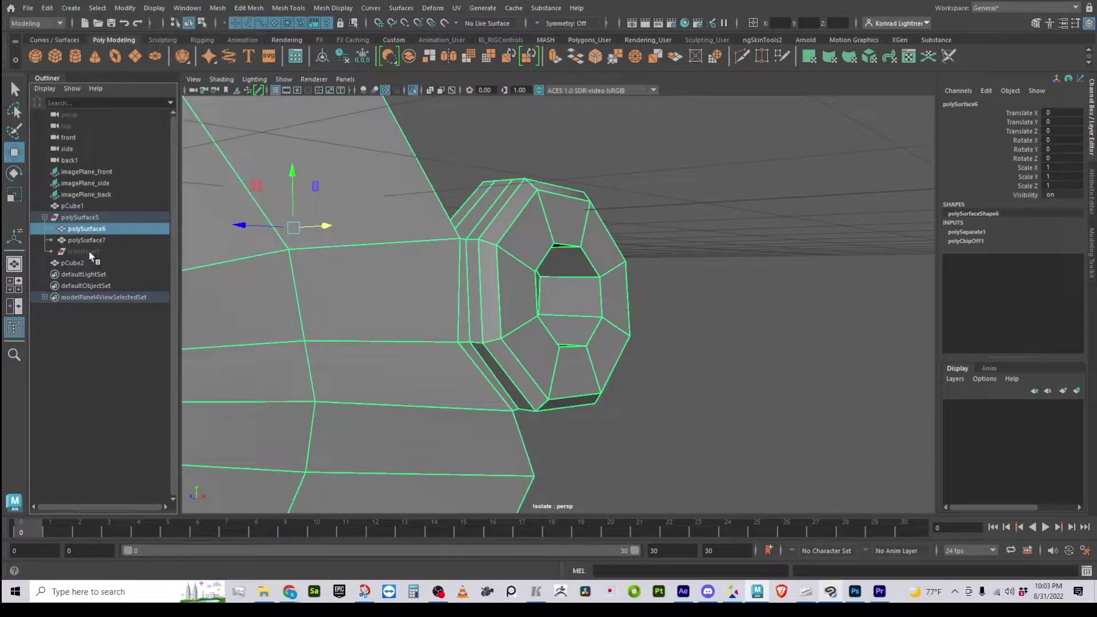
{"action": "left_click", "coordinate": [47, 7]}
{"action": "mouse_move", "coordinate": [165, 156]}
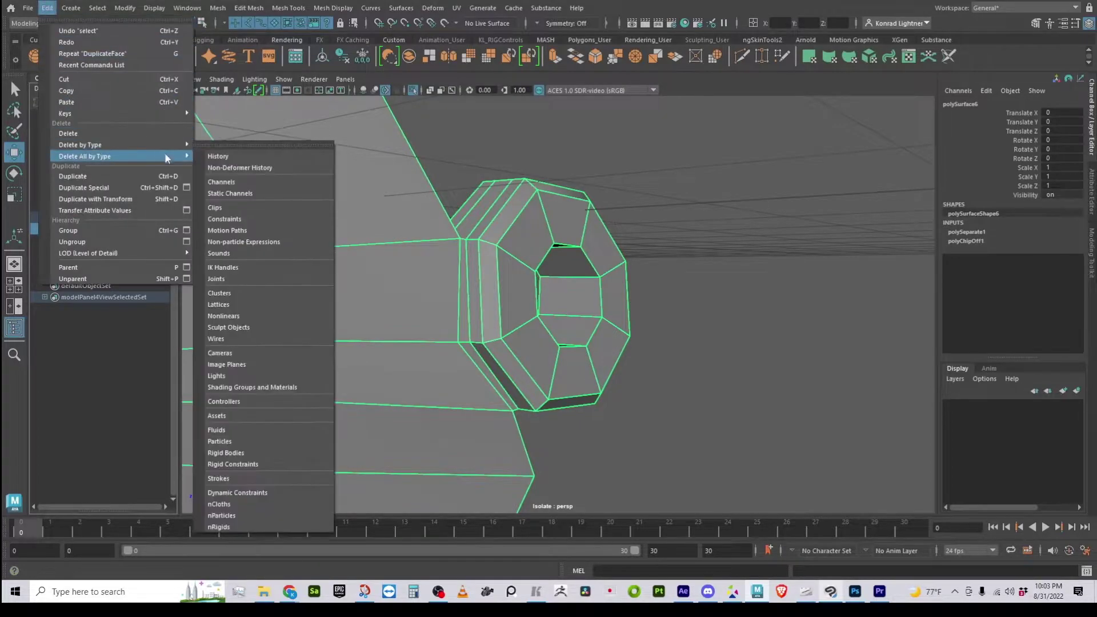
{"action": "left_click", "coordinate": [219, 156]}
Isolate the duplicated tube polySurface7 and reverse its normals
{"action": "left_click", "coordinate": [97, 241]}
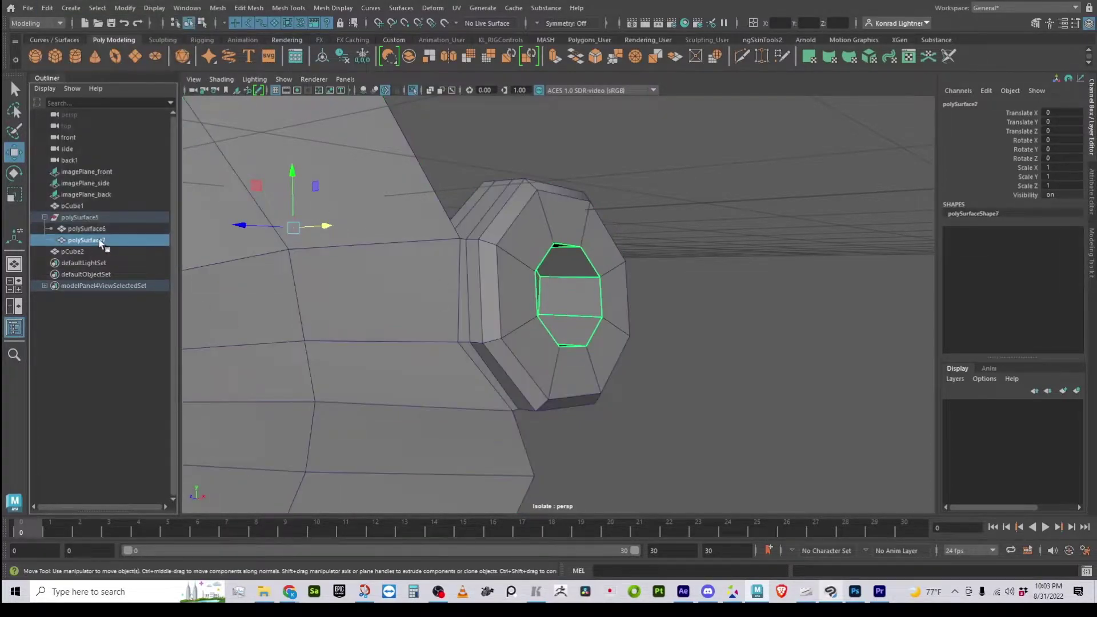
{"action": "left_click", "coordinate": [413, 90]}
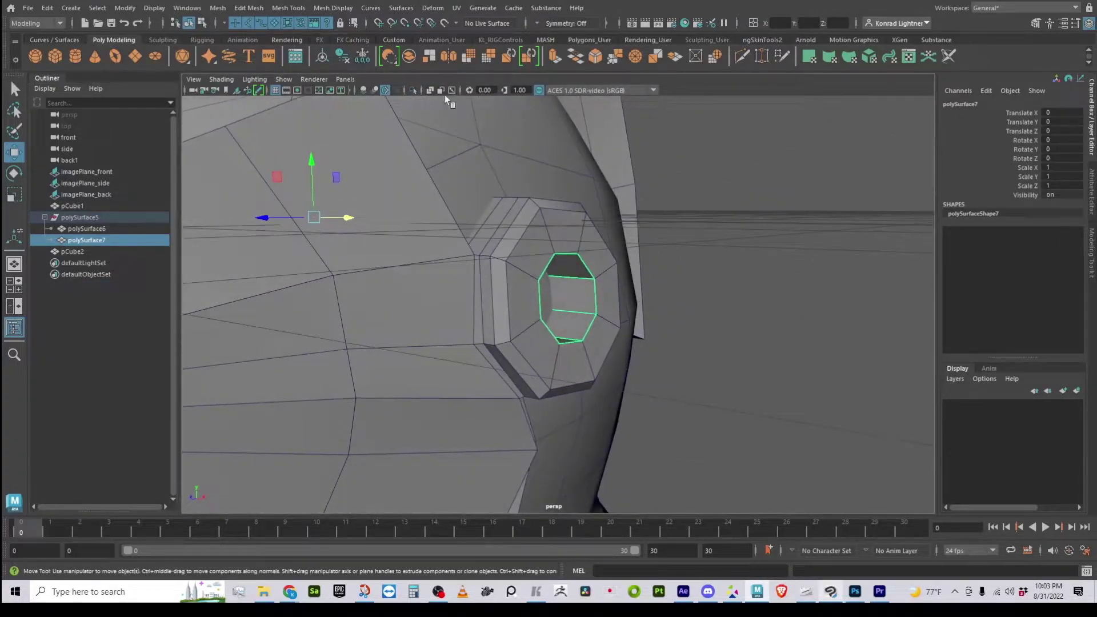
{"action": "left_click", "coordinate": [413, 91]}
{"action": "right_click_drag", "start_coordinate": [404, 250], "coordinate": [646, 346], "text": "alt"}
{"action": "left_click_drag", "start_coordinate": [646, 345], "coordinate": [612, 292], "text": "alt"}
{"action": "left_click_drag", "start_coordinate": [518, 304], "coordinate": [536, 342], "text": "alt"}
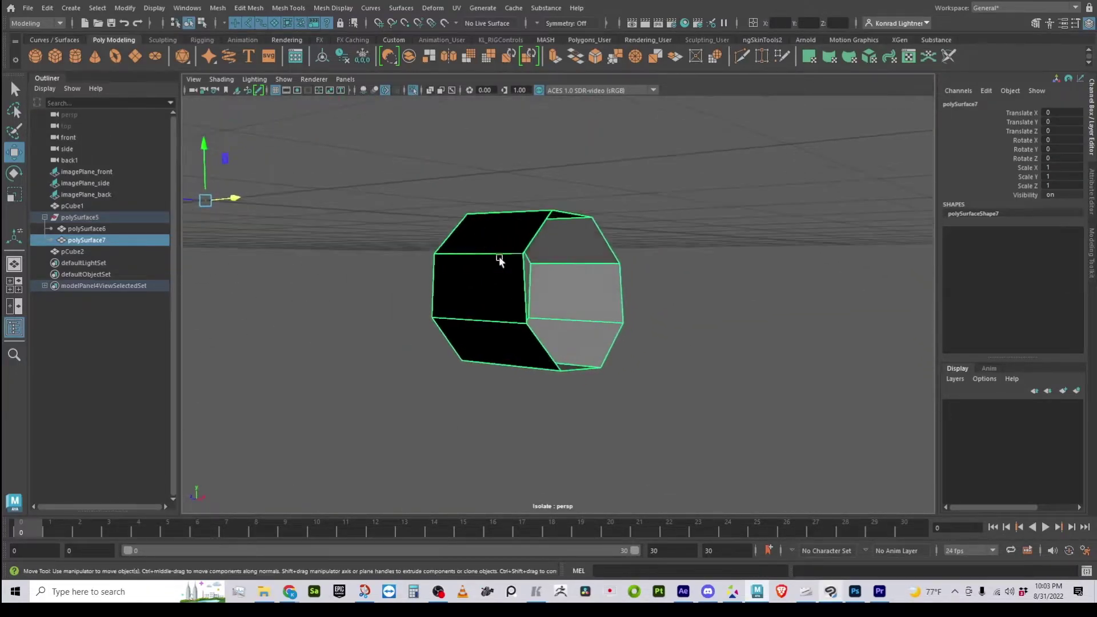
{"action": "left_click", "coordinate": [330, 9]}
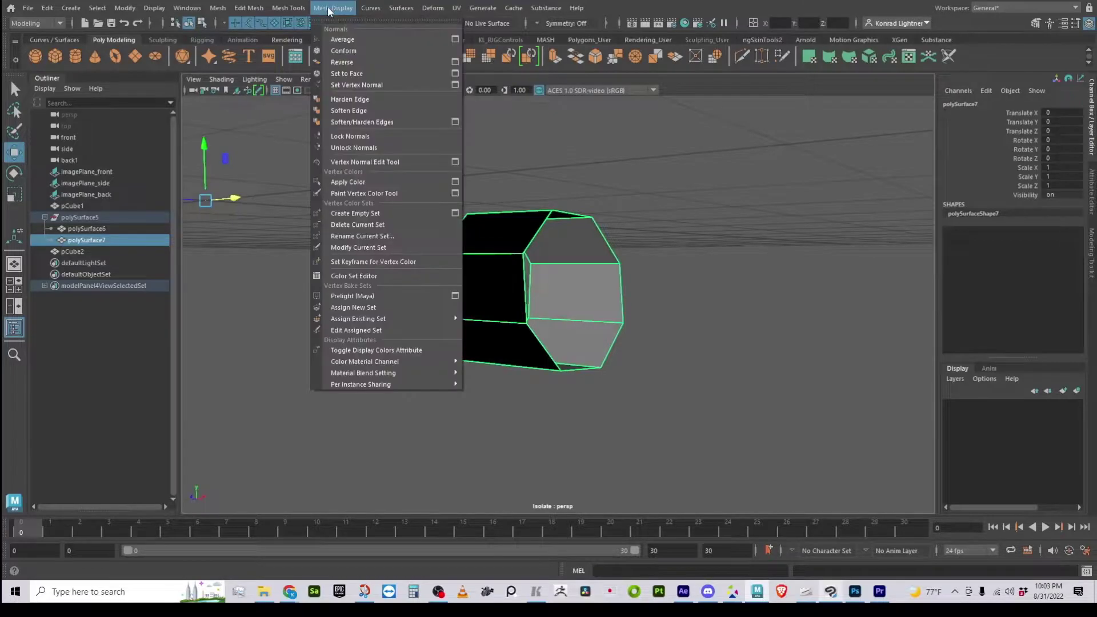
{"action": "left_click", "coordinate": [343, 62]}
{"action": "left_click", "coordinate": [695, 322]}
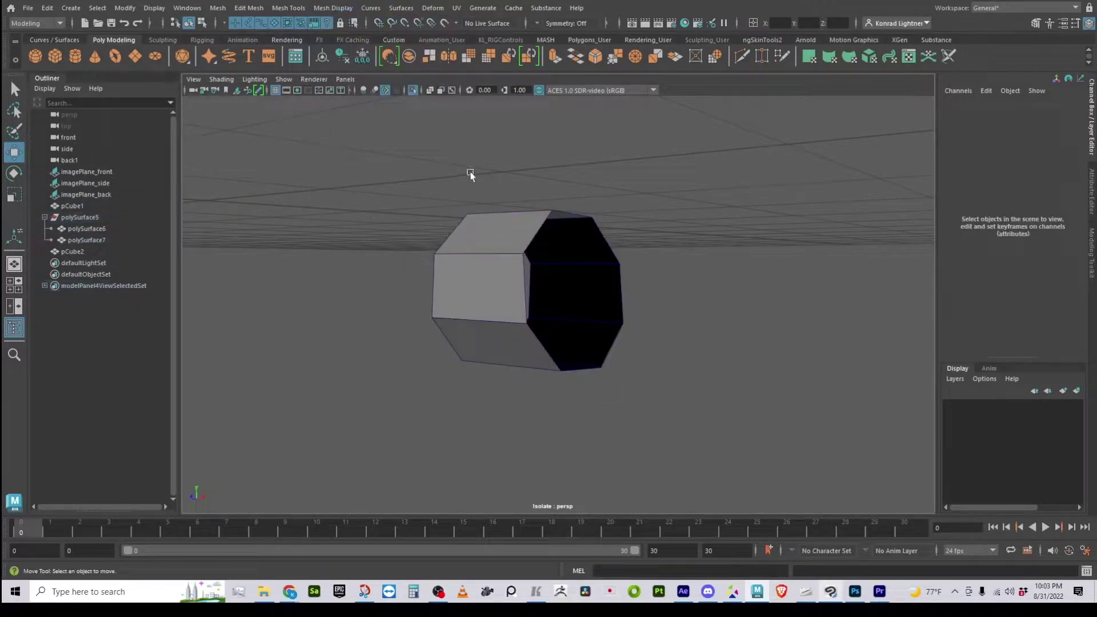
Select the border edge loop at the tube's outer opening and turn off isolation to show the whole helmet
{"action": "mouse_move", "coordinate": [577, 263]}
{"action": "left_mouse_down", "text": "alt"}
{"action": "mouse_move", "coordinate": [591, 299]}
{"action": "mouse_move", "coordinate": [581, 259]}
{"action": "mouse_move", "coordinate": [633, 304]}
{"action": "mouse_move", "coordinate": [583, 281]}
{"action": "left_mouse_up", "text": "alt"}
{"action": "right_click", "coordinate": [589, 225]}
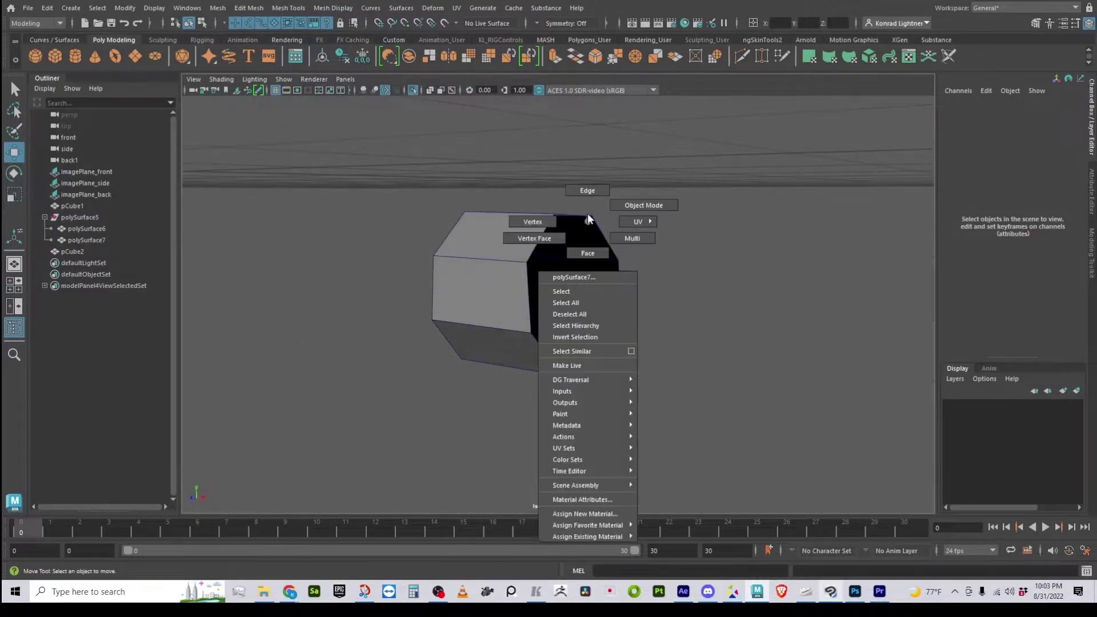
{"action": "left_click", "coordinate": [605, 234]}
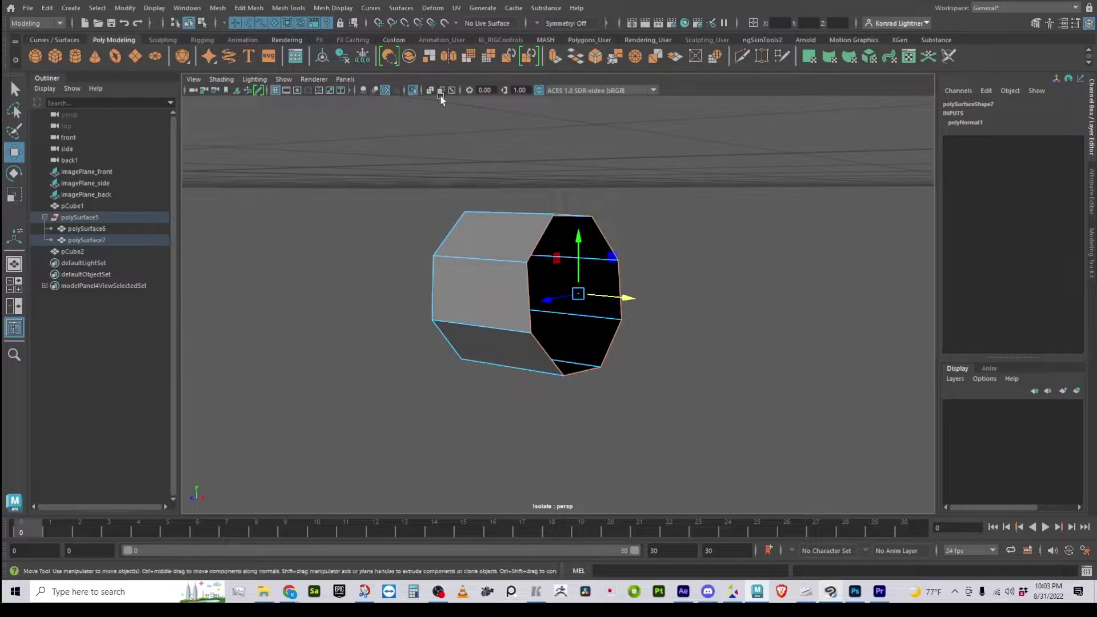
{"action": "left_click", "coordinate": [412, 90]}
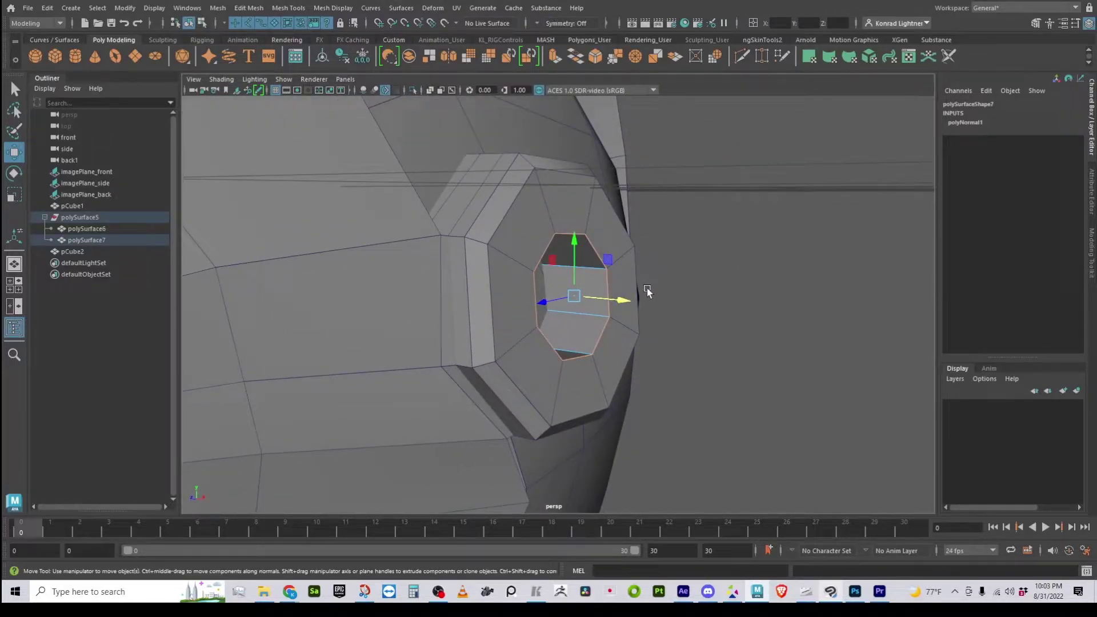
Show the ear disc in wireframe over the reference image in the back1 orthographic view
{"action": "left_click", "coordinate": [344, 79]}
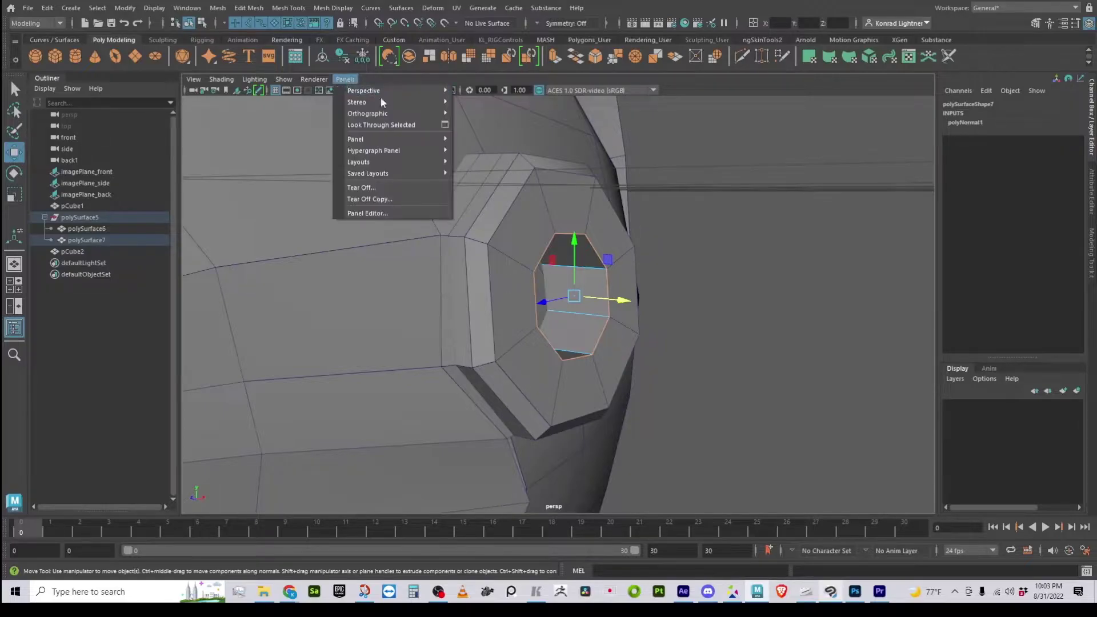
{"action": "mouse_move", "coordinate": [401, 114]}
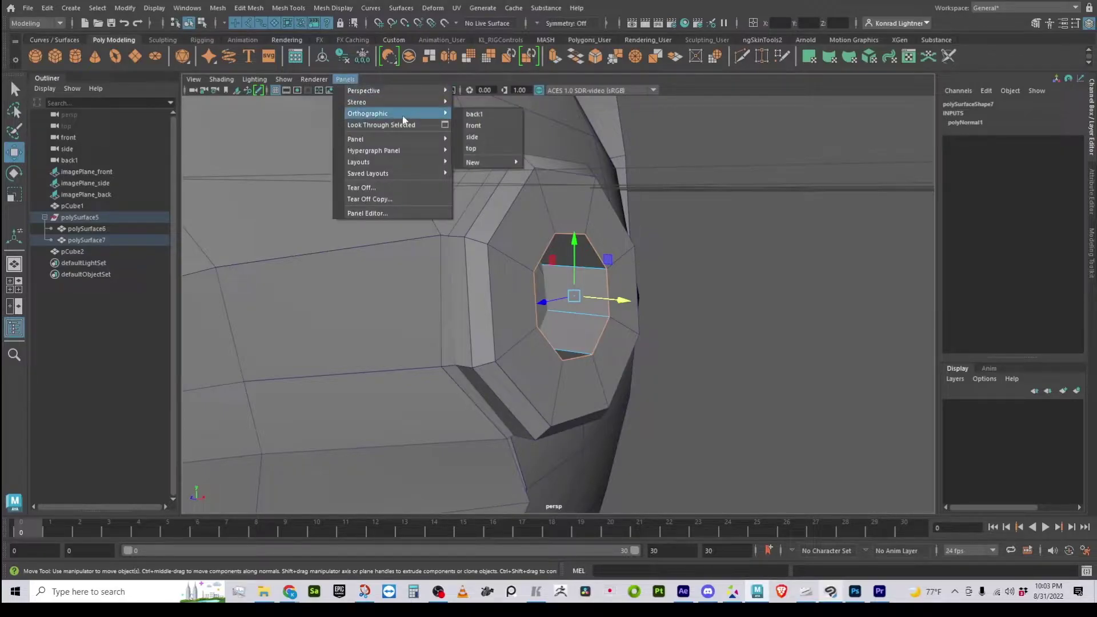
{"action": "left_click", "coordinate": [479, 136]}
{"action": "left_click", "coordinate": [344, 80]}
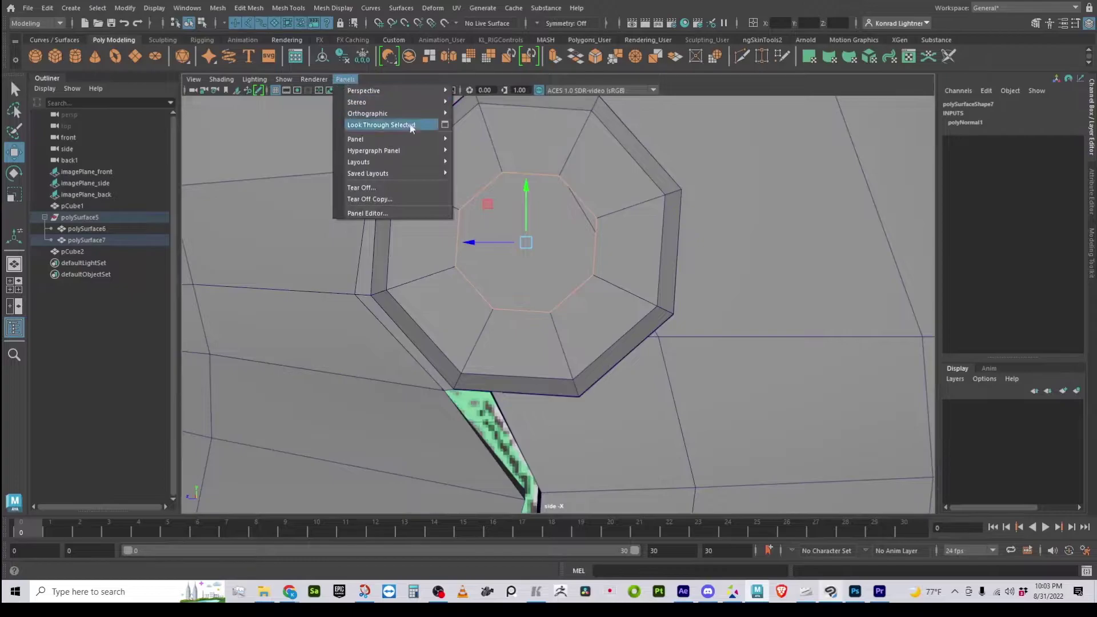
{"action": "mouse_move", "coordinate": [403, 114]}
{"action": "left_click", "coordinate": [485, 116]}
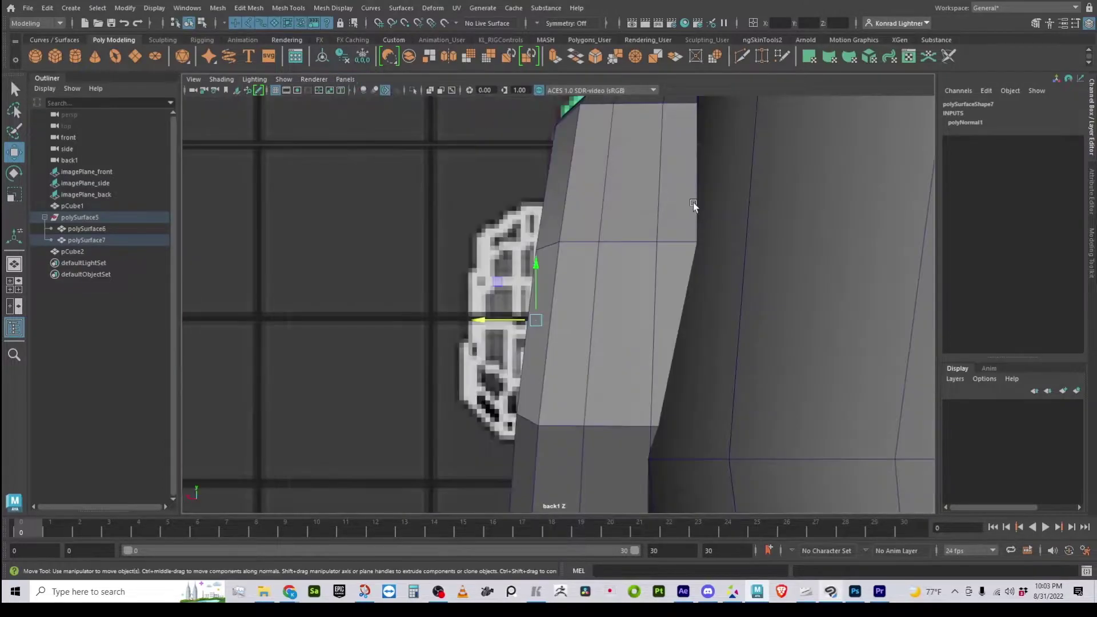
{"action": "scroll", "coordinate": [575, 297], "scroll_direction": "down", "scroll_amount": 3}
{"action": "scroll", "coordinate": [572, 337], "scroll_direction": "up", "scroll_amount": 3}
{"action": "scroll", "coordinate": [573, 337], "scroll_direction": "up", "scroll_amount": 2}
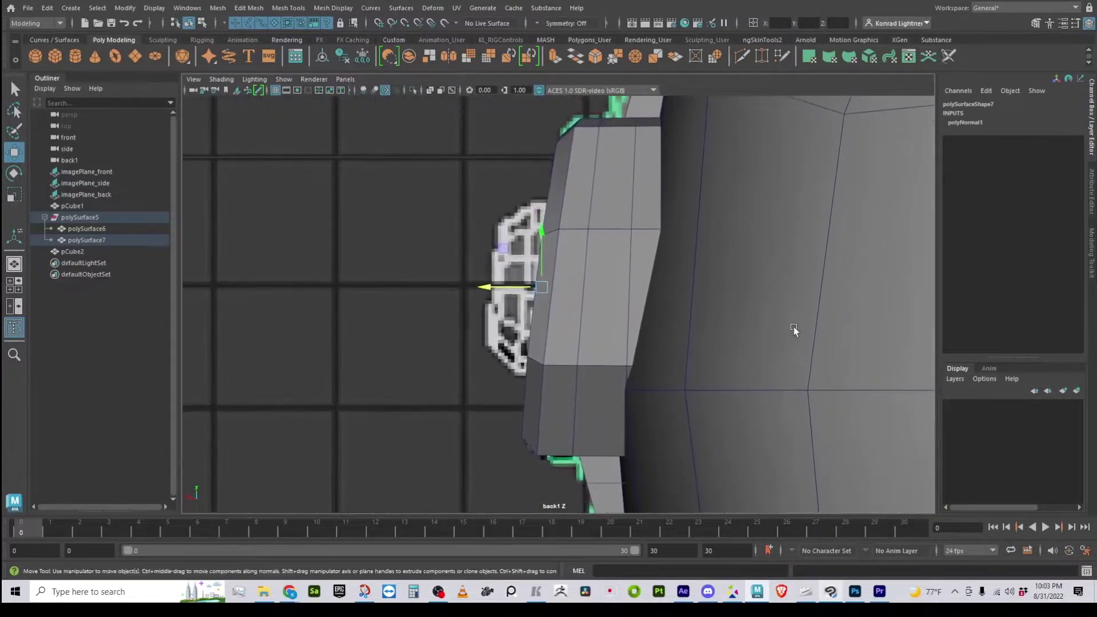
{"action": "key", "text": "4"}
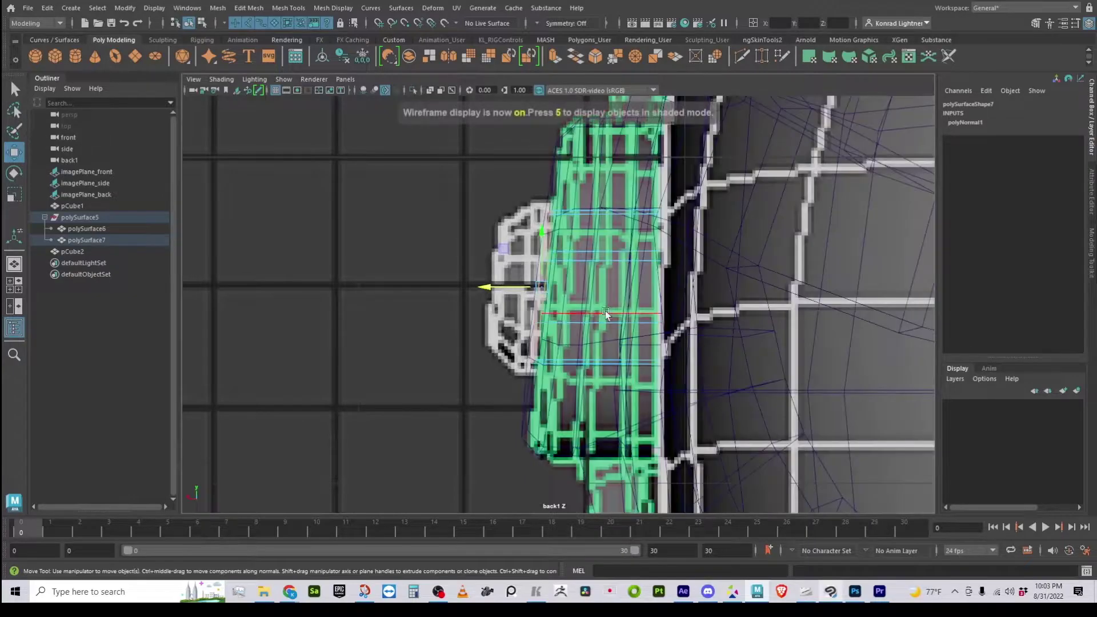
Extrude the tube's outer edge loop outward twice, by about 0.065 and about 0.088, to follow the reference image
{"action": "right_click", "coordinate": [481, 173], "text": "shift"}
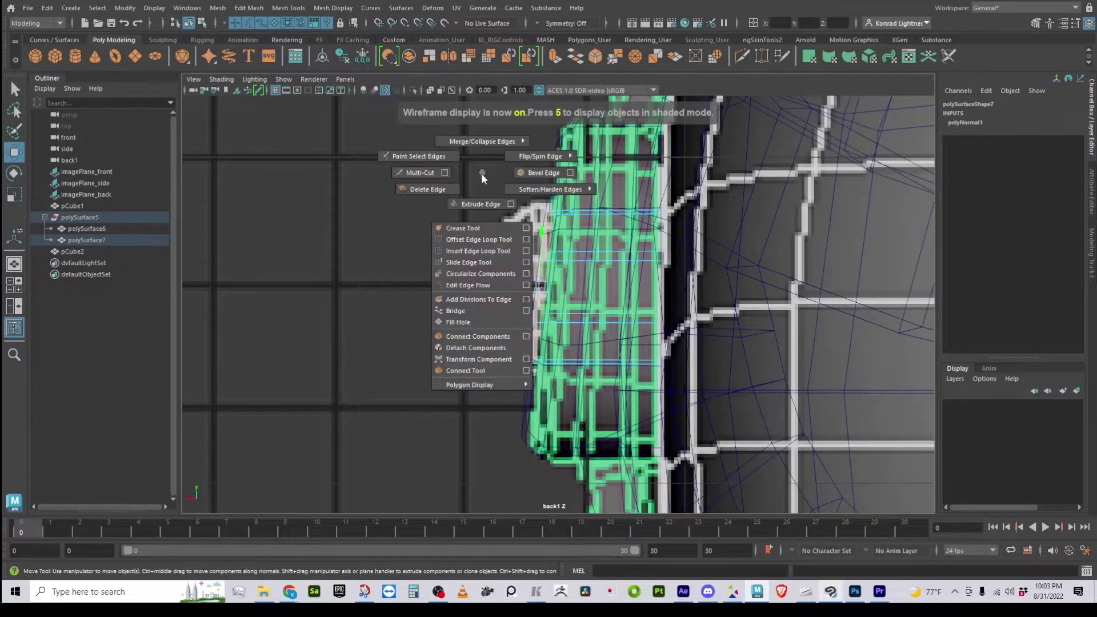
{"action": "left_click", "coordinate": [481, 204]}
{"action": "left_click_drag", "start_coordinate": [512, 212], "coordinate": [488, 215]}
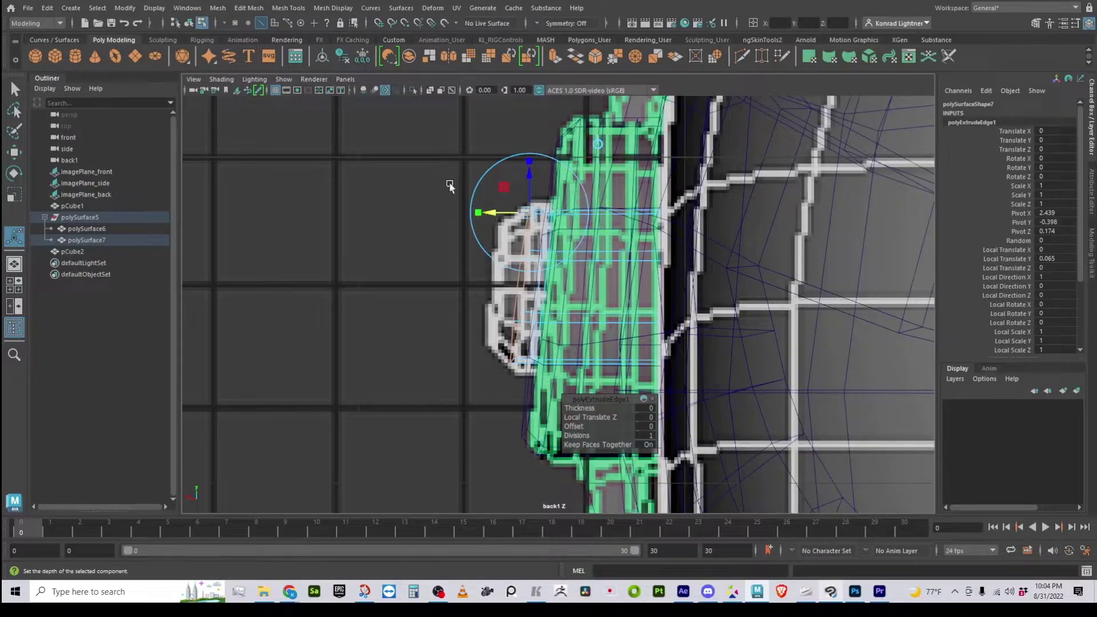
{"action": "key", "text": "ctrl+e"}
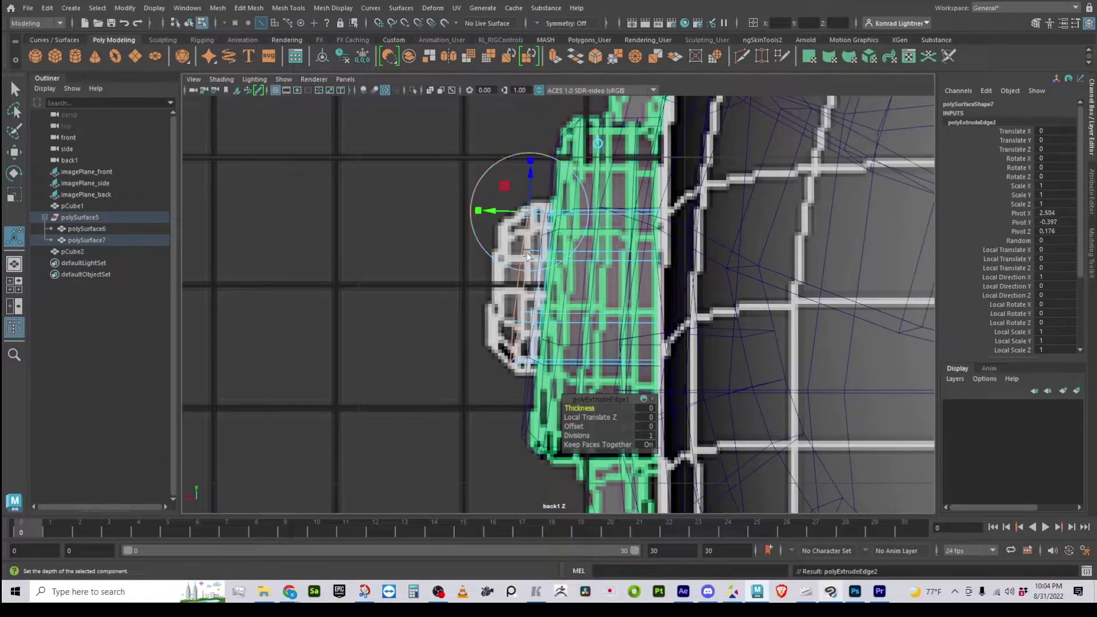
{"action": "left_click_drag", "start_coordinate": [497, 212], "coordinate": [469, 212]}
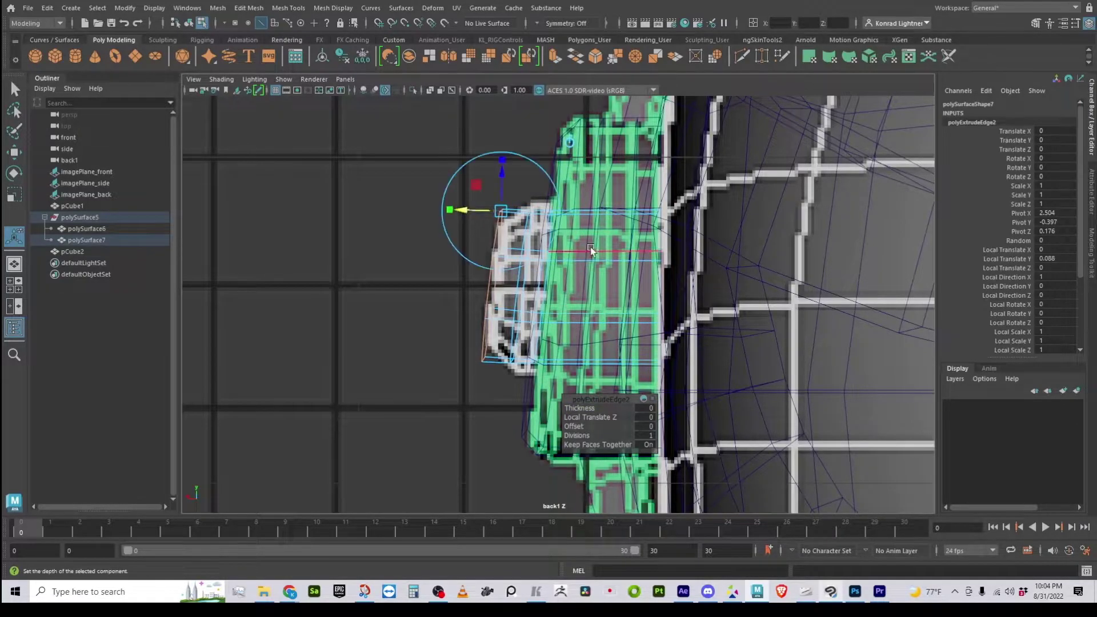
In the perspective view, taper the outermost edge loop inward with Local Translate Z about -0.074, and show the back1 and persp views side by side
{"action": "left_click", "coordinate": [341, 79]}
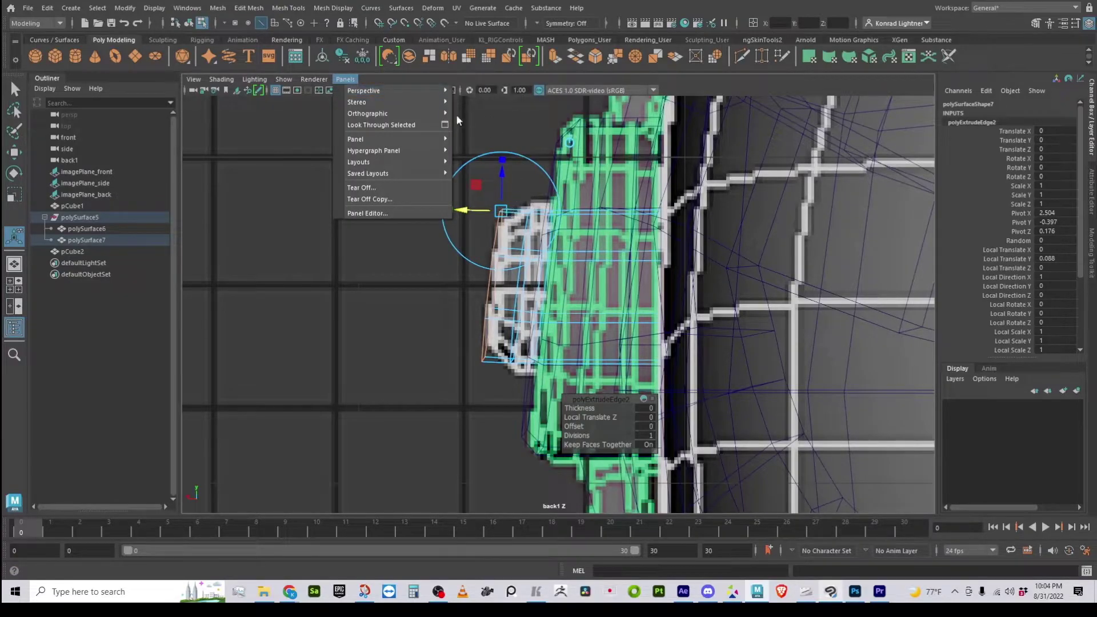
{"action": "mouse_move", "coordinate": [434, 93]}
{"action": "left_click", "coordinate": [475, 90]}
{"action": "left_click_drag", "start_coordinate": [734, 250], "coordinate": [502, 241], "text": "alt"}
{"action": "left_click_drag", "start_coordinate": [497, 188], "coordinate": [501, 207]}
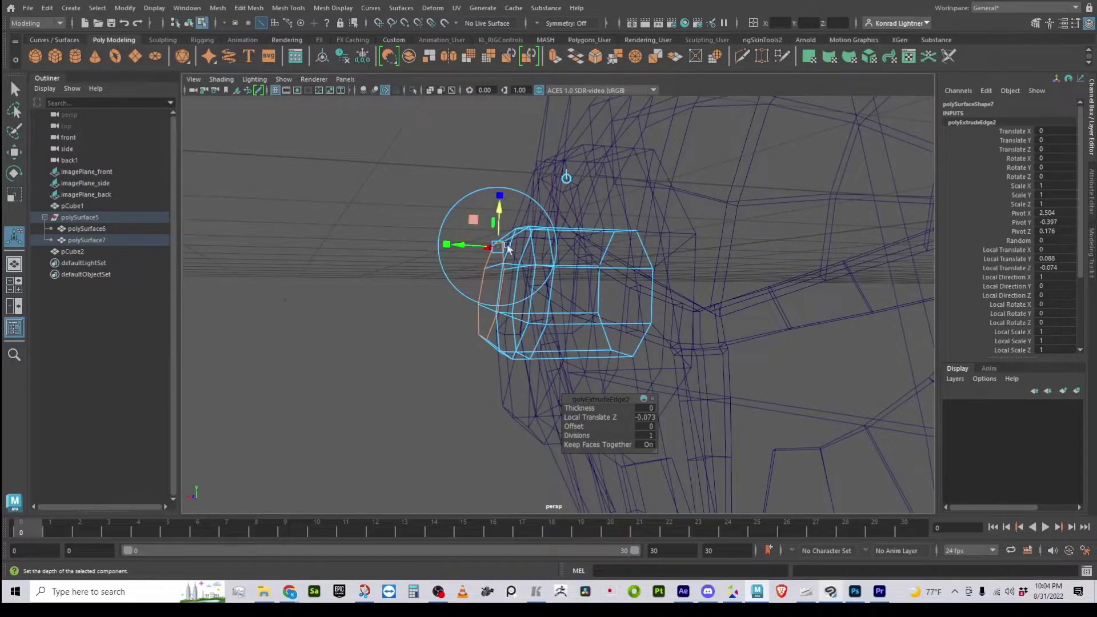
{"action": "key", "text": "space"}
{"action": "left_click_drag", "start_coordinate": [323, 231], "coordinate": [645, 246]}
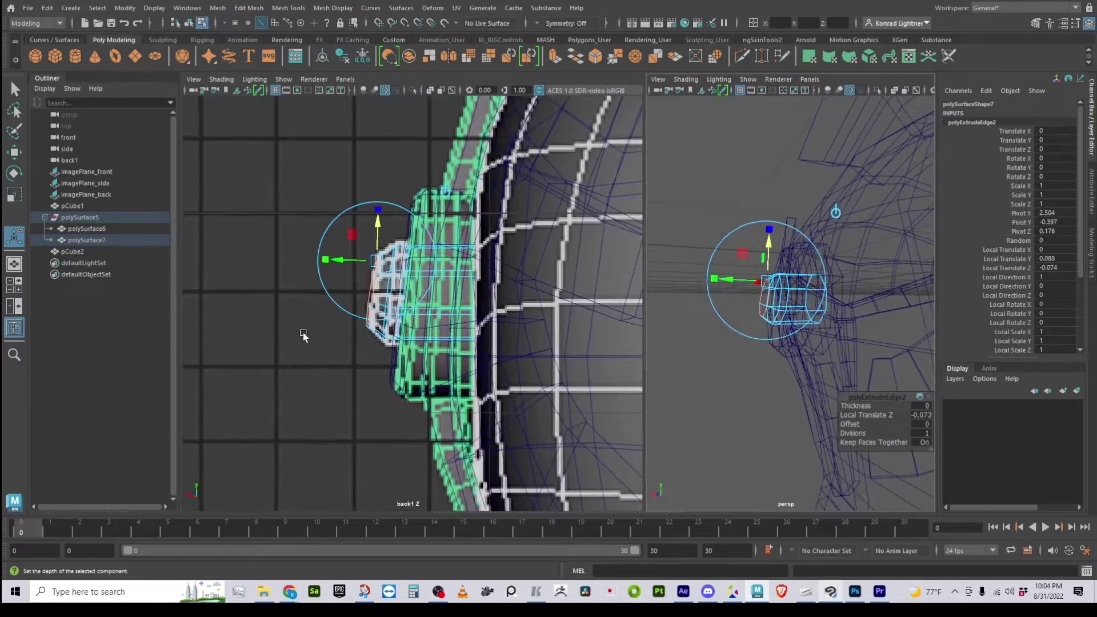
Refine the outermost edge loop's taper in the back1 view to Local Translate Y about 0.085 and Z about -0.081
{"action": "scroll", "coordinate": [315, 297], "scroll_direction": "up", "scroll_amount": 5}
{"action": "left_click_drag", "start_coordinate": [344, 180], "coordinate": [309, 213]}
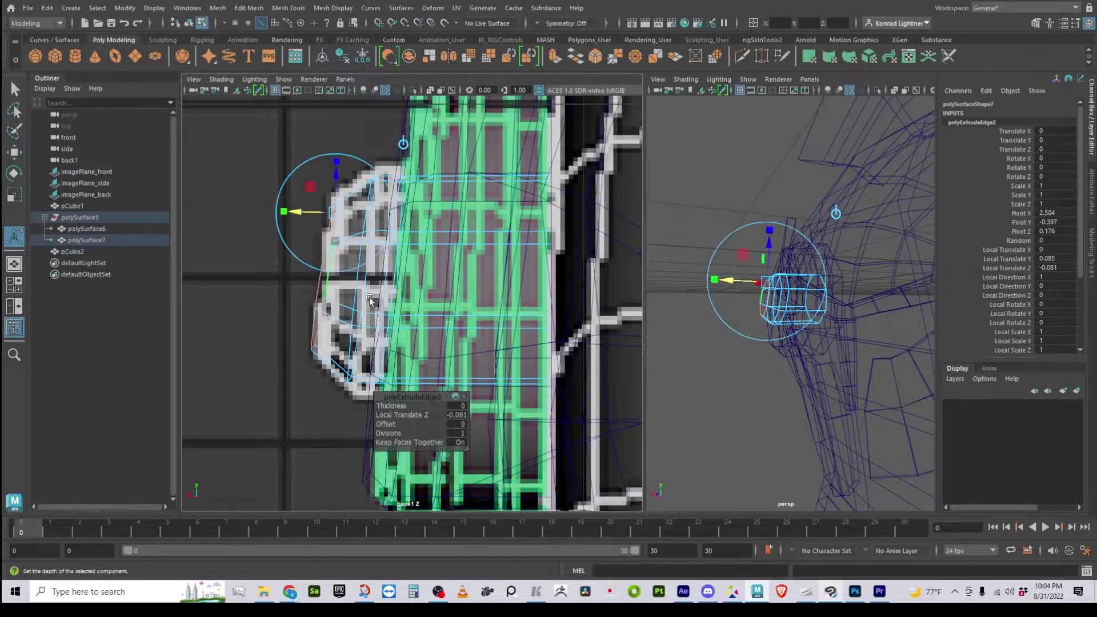
{"action": "left_click_drag", "start_coordinate": [745, 363], "coordinate": [791, 398], "text": "alt"}
{"action": "right_click_drag", "start_coordinate": [791, 398], "coordinate": [806, 391], "text": "alt"}
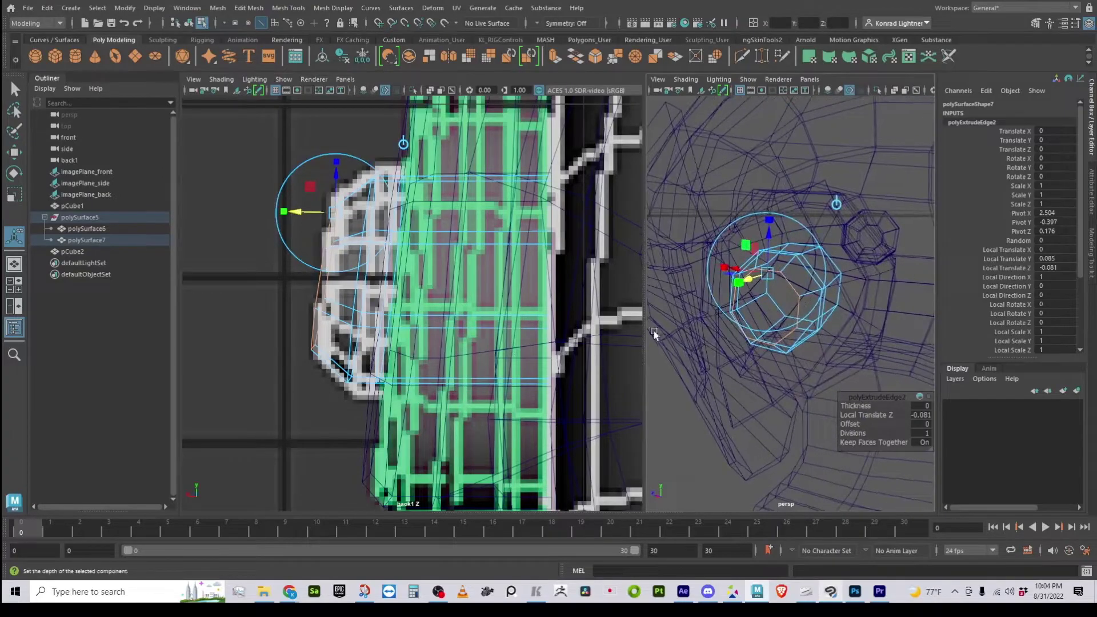
Widen the persp view beside back1 and switch it to shaded display
{"action": "left_click_drag", "start_coordinate": [645, 334], "coordinate": [522, 329]}
{"action": "mouse_move", "coordinate": [638, 376]}
{"action": "left_mouse_down", "text": "alt"}
{"action": "mouse_move", "coordinate": [590, 367]}
{"action": "mouse_move", "coordinate": [747, 369]}
{"action": "left_mouse_up", "text": "alt"}
{"action": "key", "text": "5"}
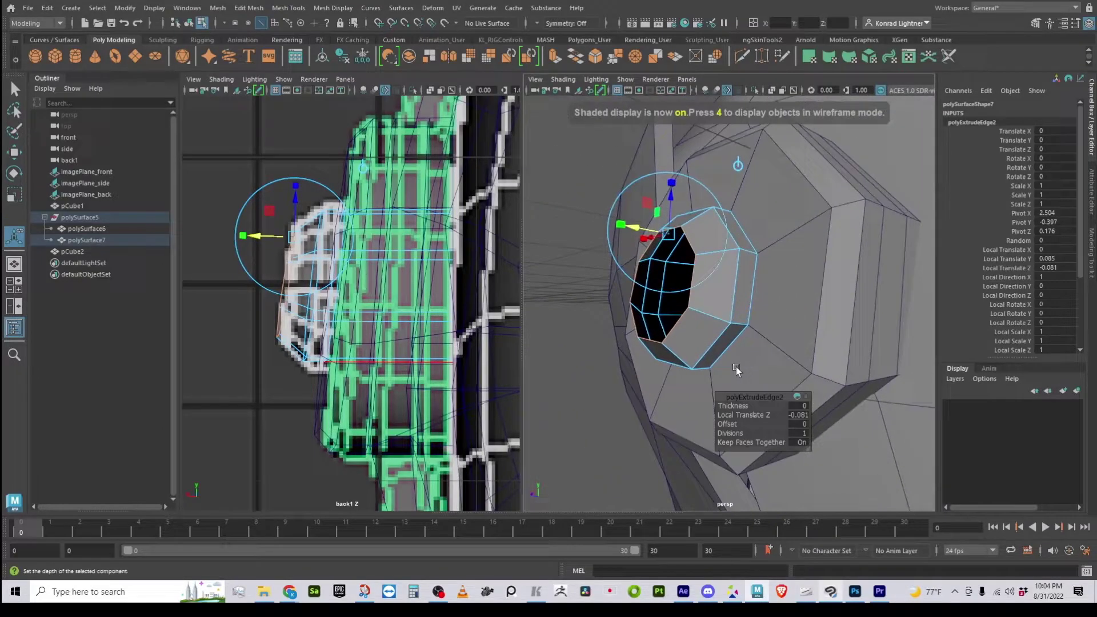
{"action": "left_click_drag", "start_coordinate": [675, 320], "coordinate": [674, 289], "text": "alt"}
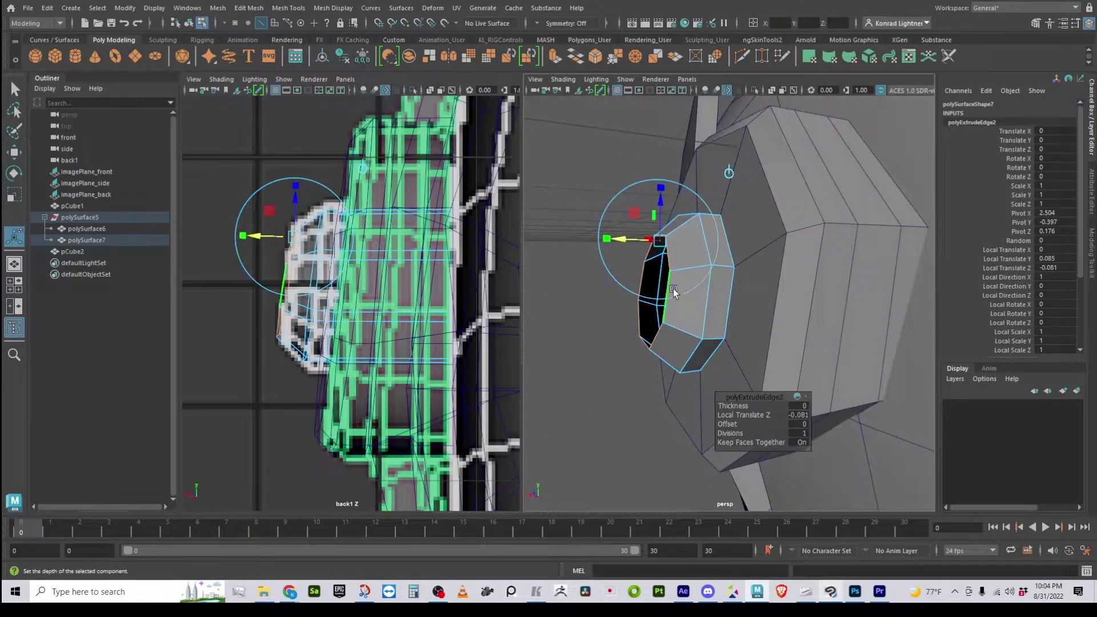
{"action": "key", "text": "w"}
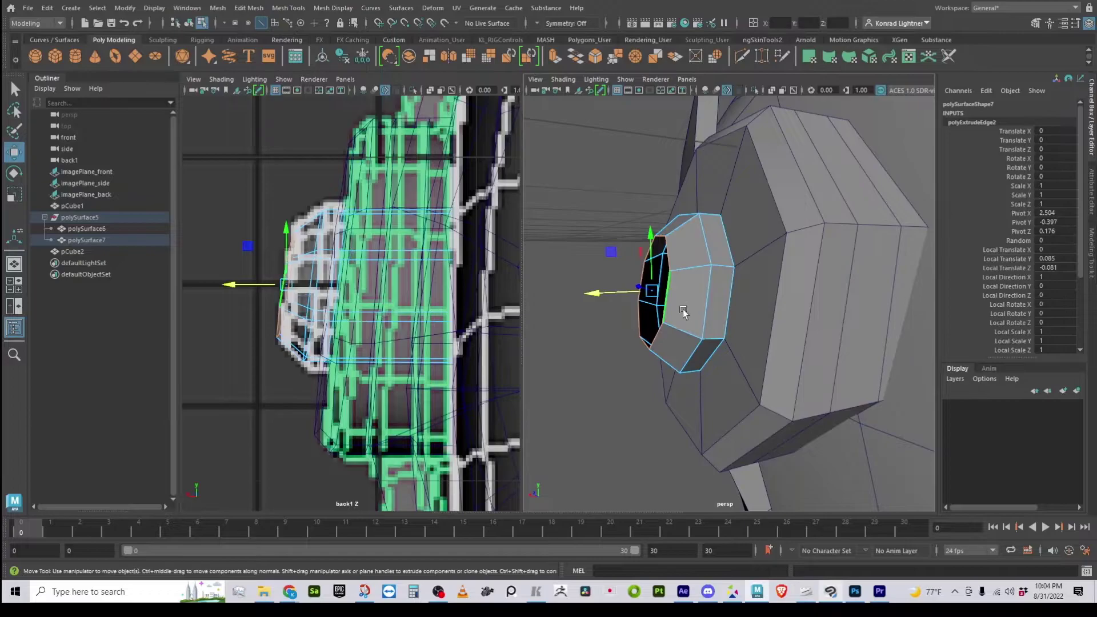
{"action": "key", "text": "e"}
{"action": "key", "text": "r"}
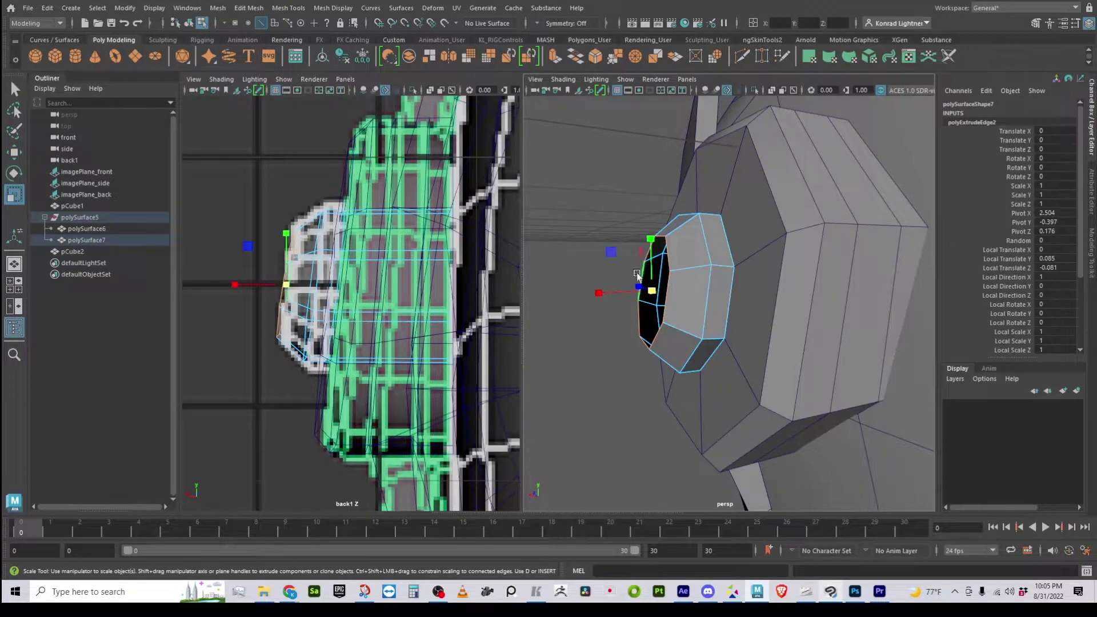
{"action": "left_click_drag", "start_coordinate": [648, 287], "coordinate": [632, 289]}
Extrude the knob's outer border edge loop and scale it inward to form a flat face around a small central hole
{"action": "right_click", "coordinate": [682, 196], "text": "shift"}
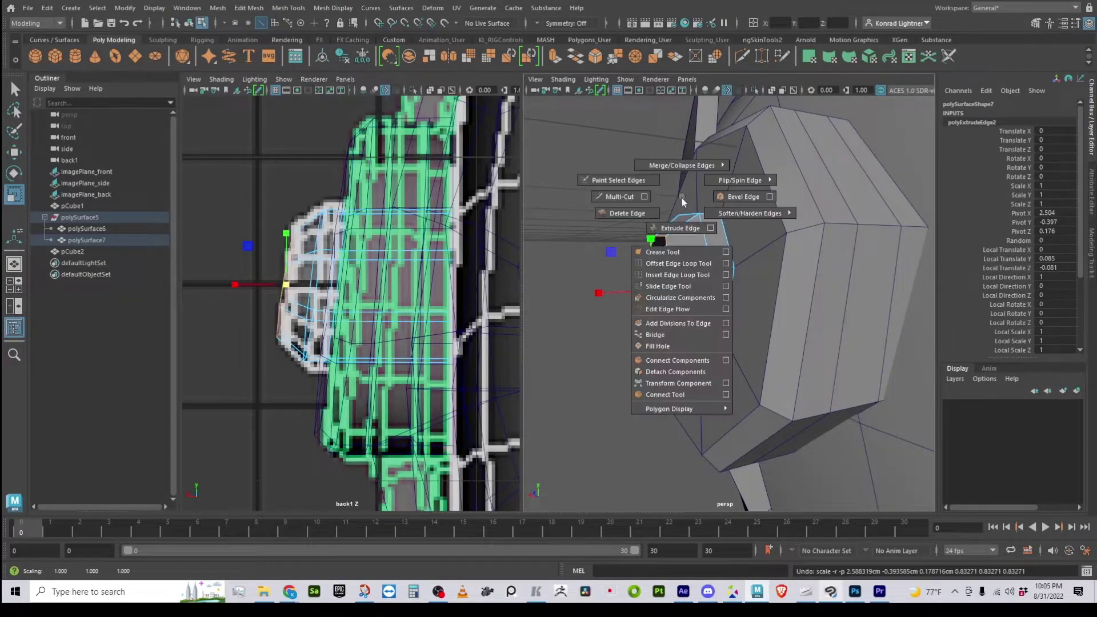
{"action": "left_click", "coordinate": [685, 229]}
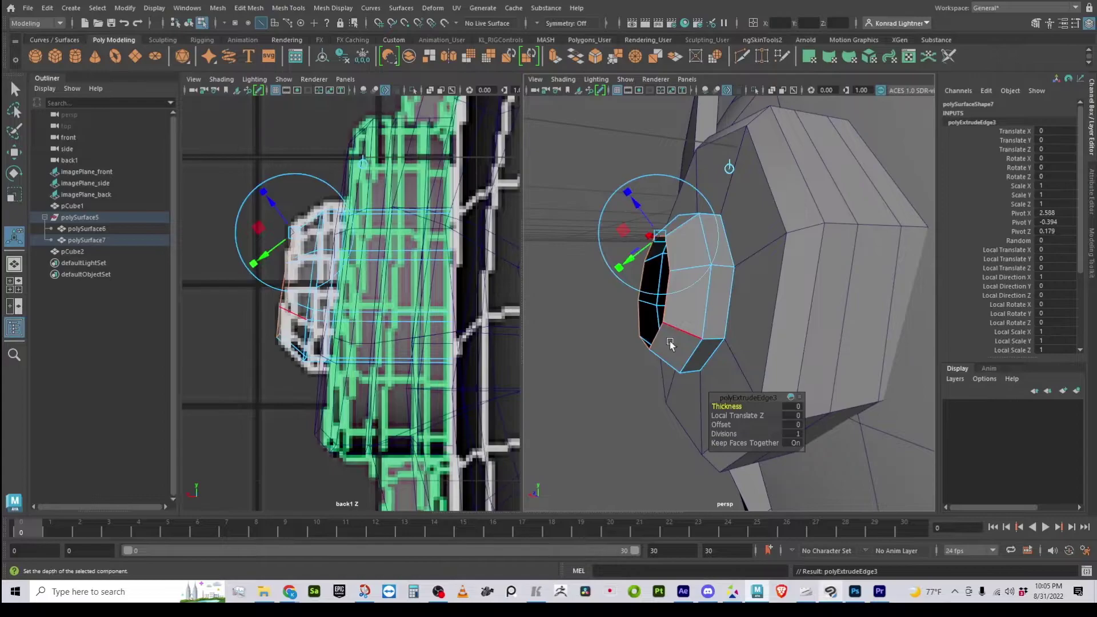
{"action": "key", "text": "r"}
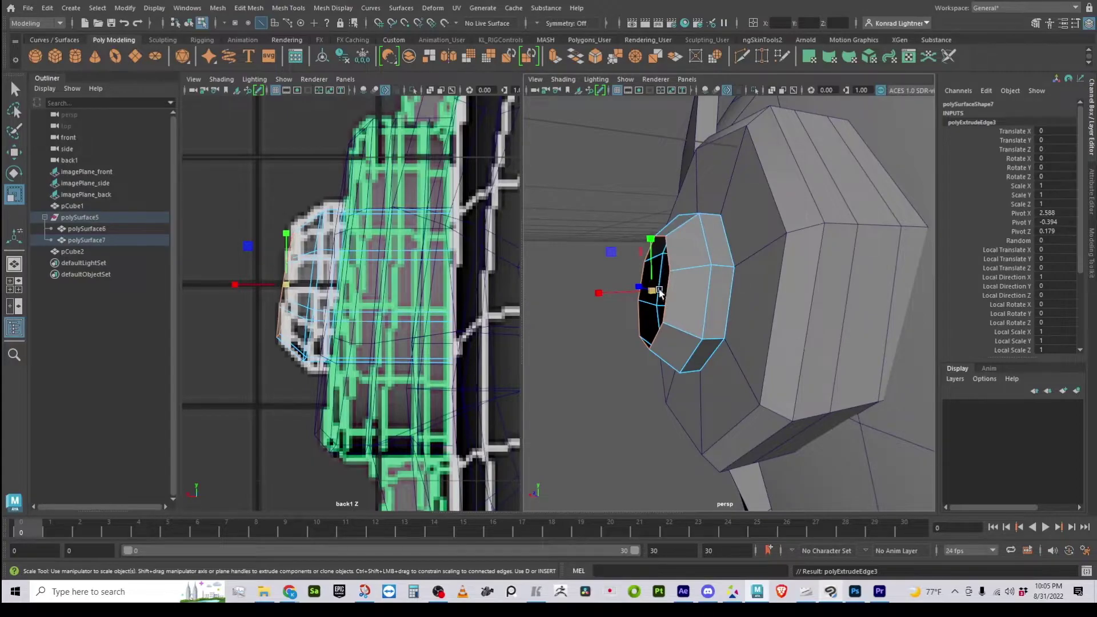
{"action": "left_click_drag", "start_coordinate": [655, 290], "coordinate": [616, 301]}
{"action": "left_click_drag", "start_coordinate": [616, 302], "coordinate": [686, 303], "text": "alt"}
{"action": "left_click_drag", "start_coordinate": [687, 303], "coordinate": [657, 298], "text": "alt"}
{"action": "left_click_drag", "start_coordinate": [712, 347], "coordinate": [846, 355], "text": "alt"}
Change the back1 view to the side orthographic view
{"action": "left_click", "coordinate": [687, 80]}
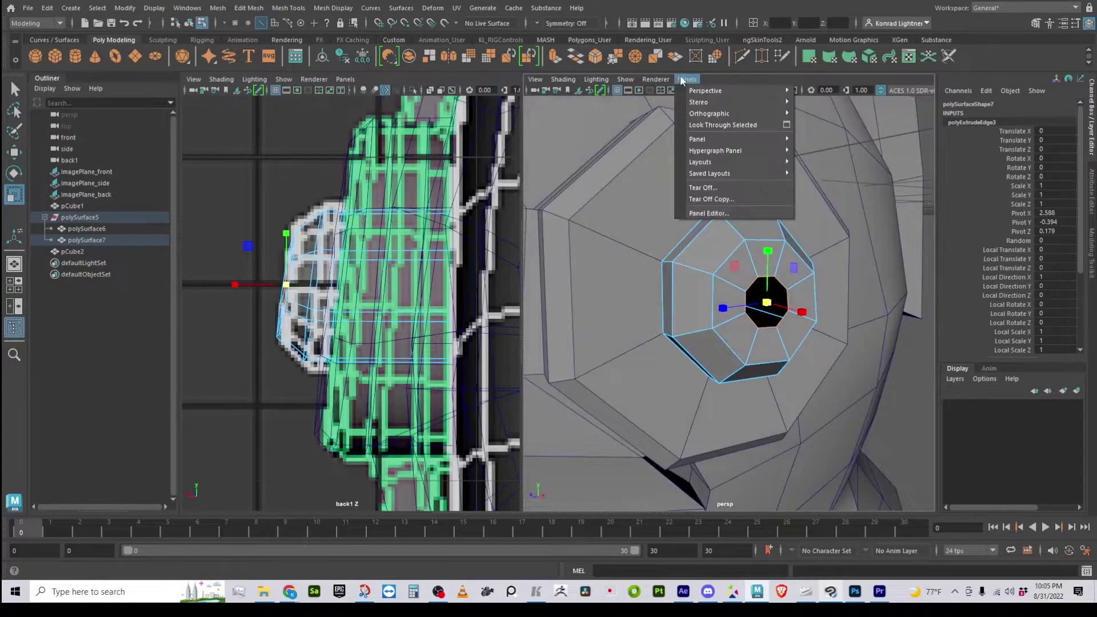
{"action": "mouse_move", "coordinate": [724, 115]}
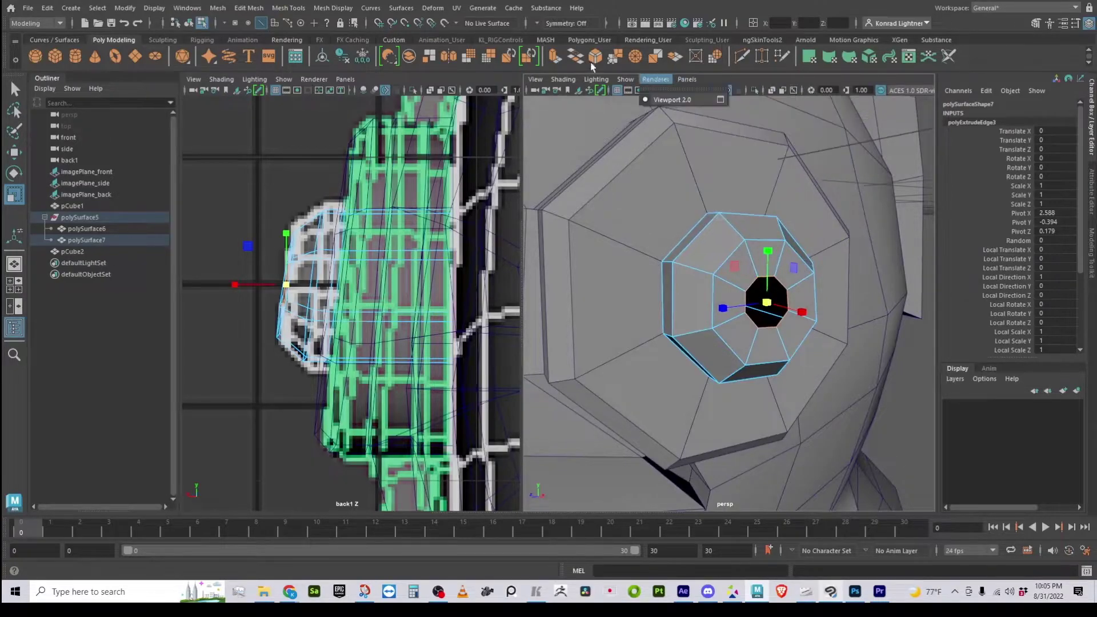
{"action": "left_click", "coordinate": [790, 79]}
{"action": "left_click", "coordinate": [343, 79]}
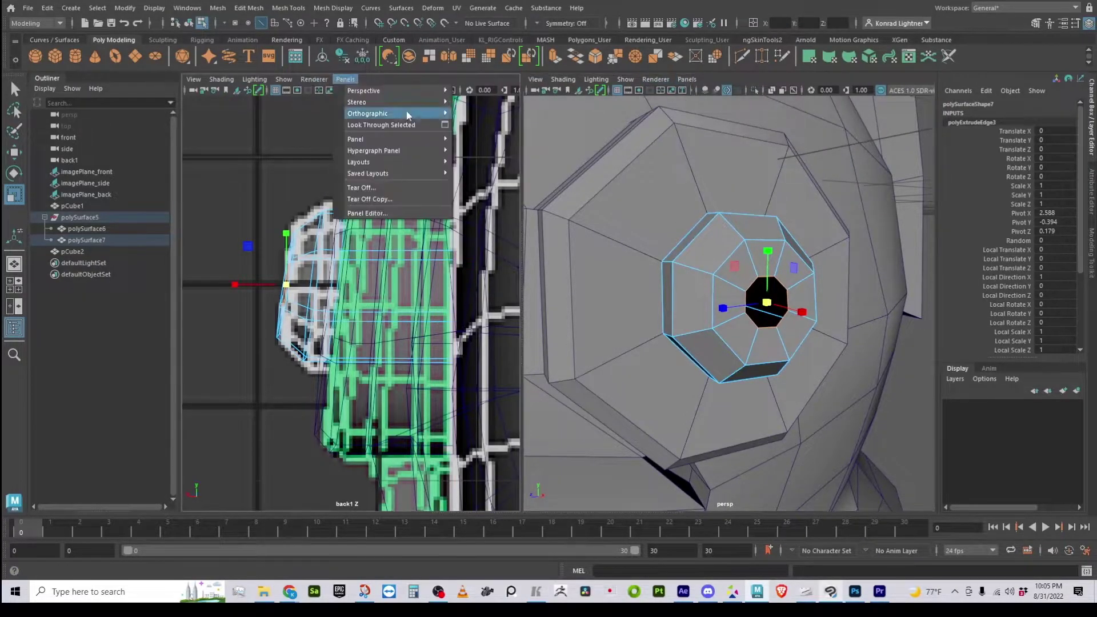
{"action": "mouse_move", "coordinate": [401, 113]}
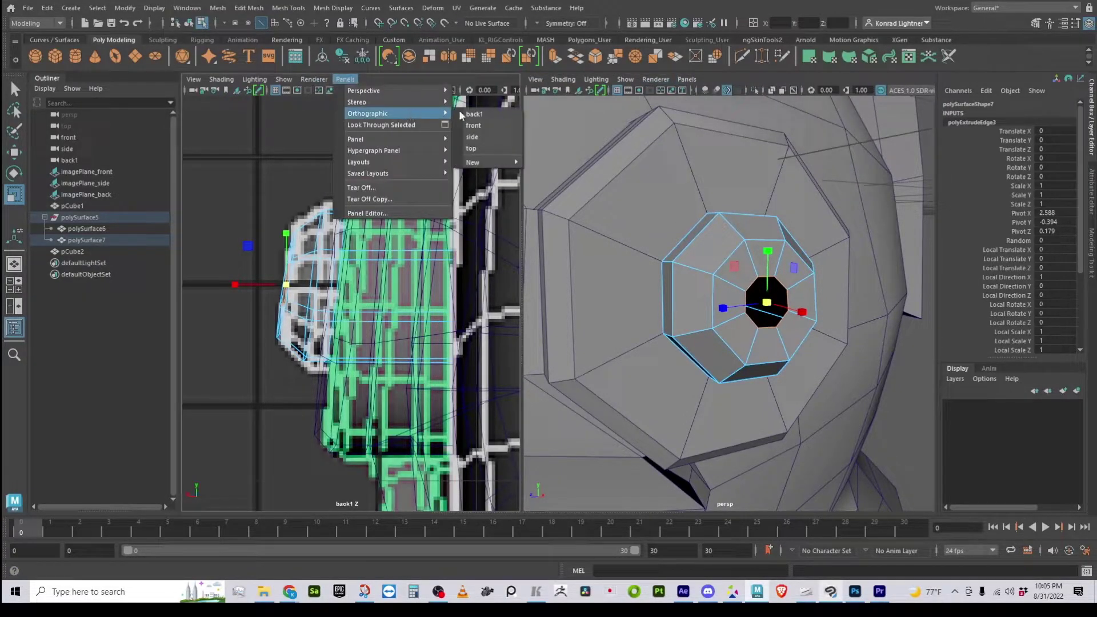
{"action": "left_click", "coordinate": [484, 135]}
Scale the central hole's edge loop up slightly to match the reference image in the side view
{"action": "scroll", "coordinate": [322, 254], "scroll_direction": "up", "scroll_amount": 5}
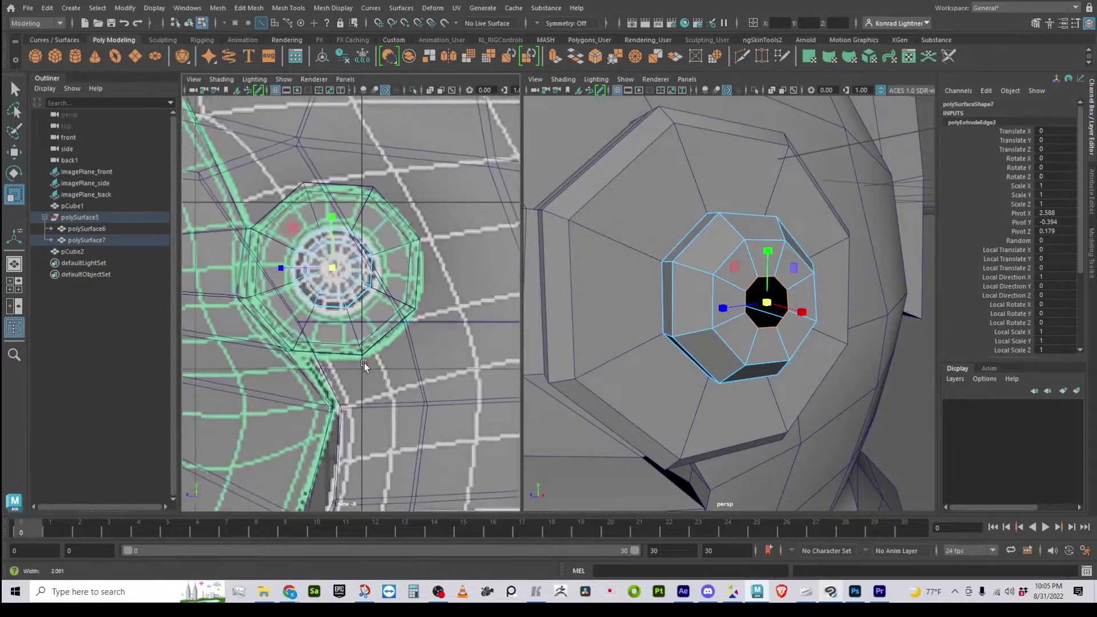
{"action": "left_click_drag", "start_coordinate": [327, 249], "coordinate": [331, 252]}
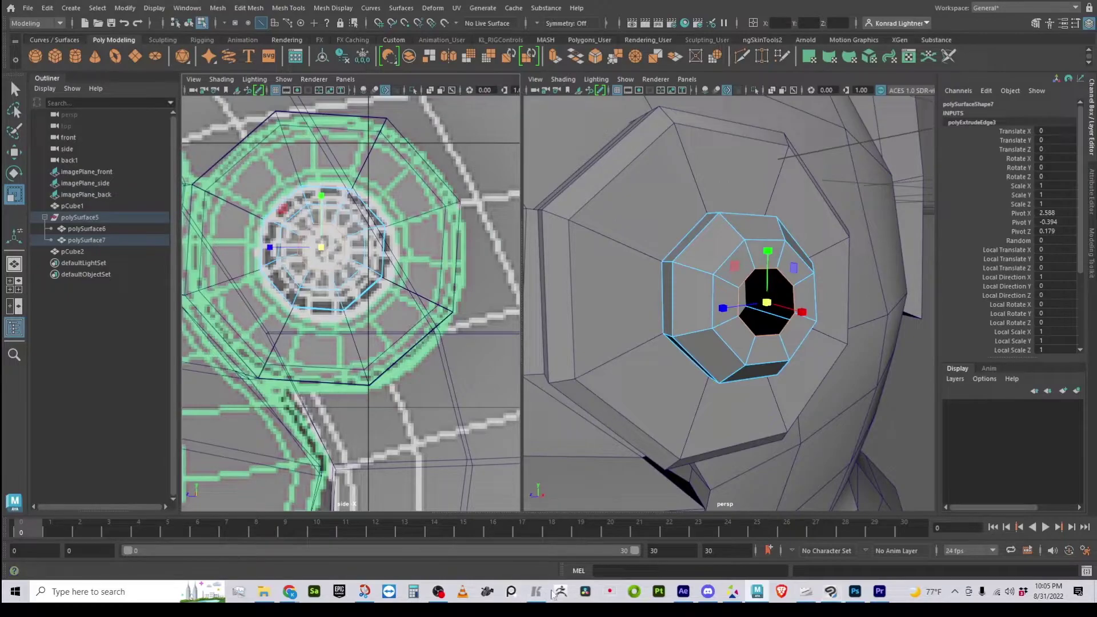
{"action": "left_click_drag", "start_coordinate": [712, 355], "coordinate": [730, 298], "text": "alt"}
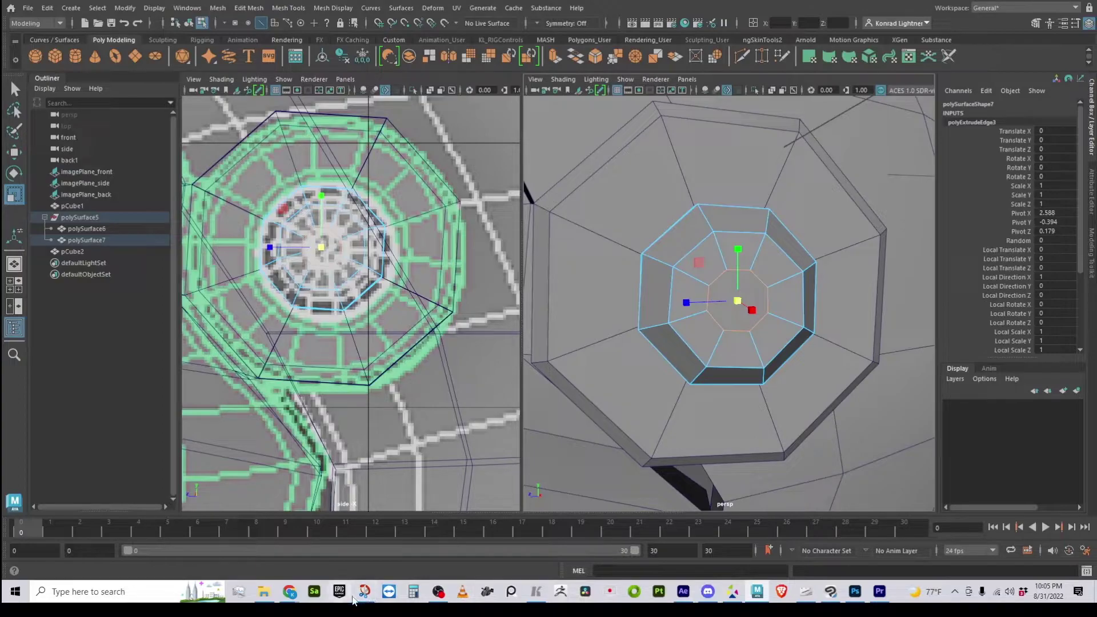
Switch to the reference video player, examine the knob's hole in helmetFlat.0001.mp4 at frame 44, and return to Maya
{"action": "left_click", "coordinate": [542, 593]}
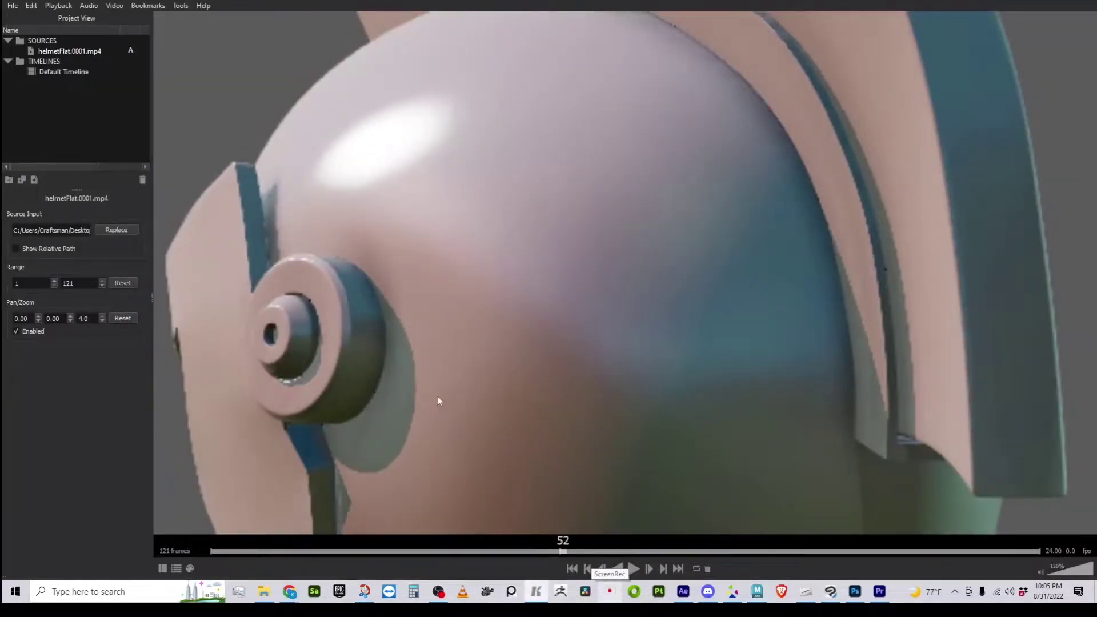
{"action": "left_click_drag", "start_coordinate": [437, 396], "coordinate": [341, 391]}
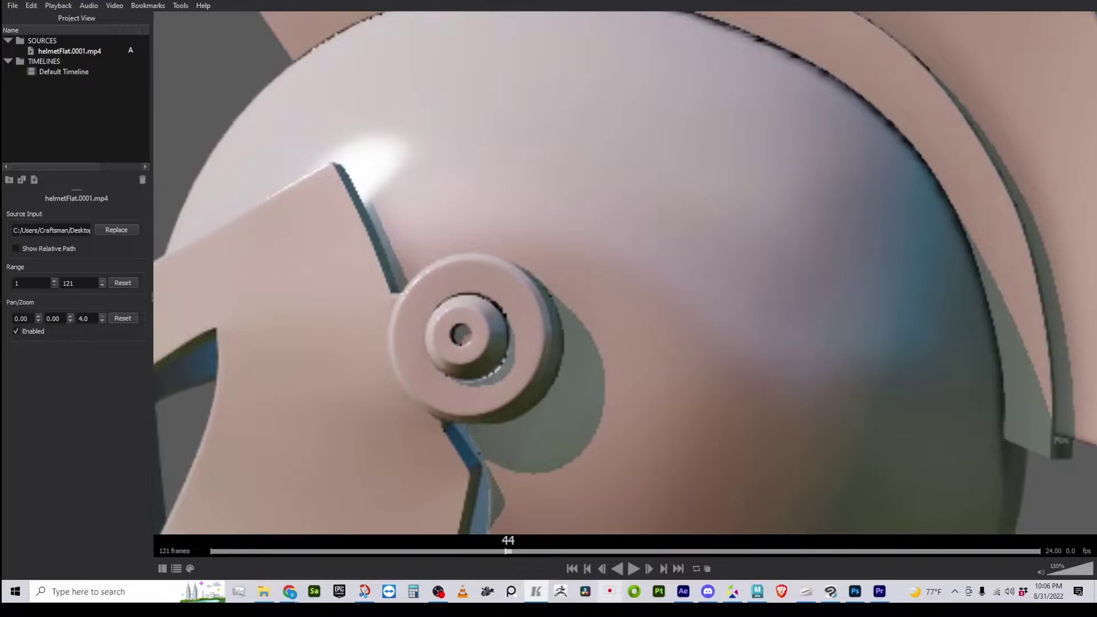
{"action": "left_click", "coordinate": [758, 592]}
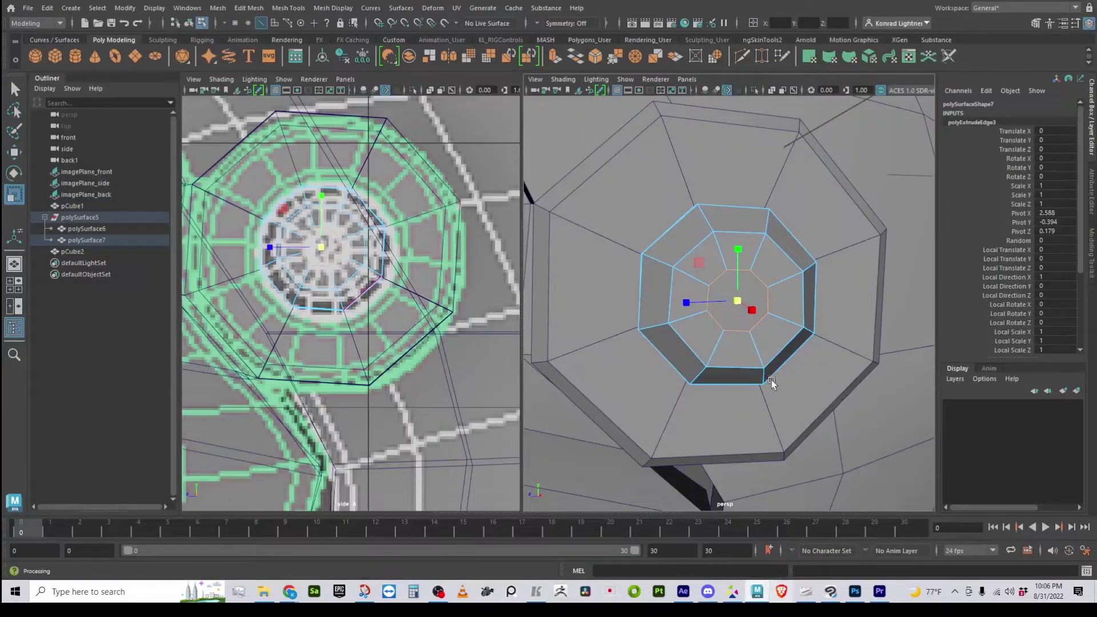
Extrude the central hole's edge loop into the knob with Local Translate Z about -0.087
{"action": "left_click_drag", "start_coordinate": [738, 300], "coordinate": [873, 278]}
{"action": "right_click_drag", "start_coordinate": [889, 219], "coordinate": [889, 249], "text": "shift"}
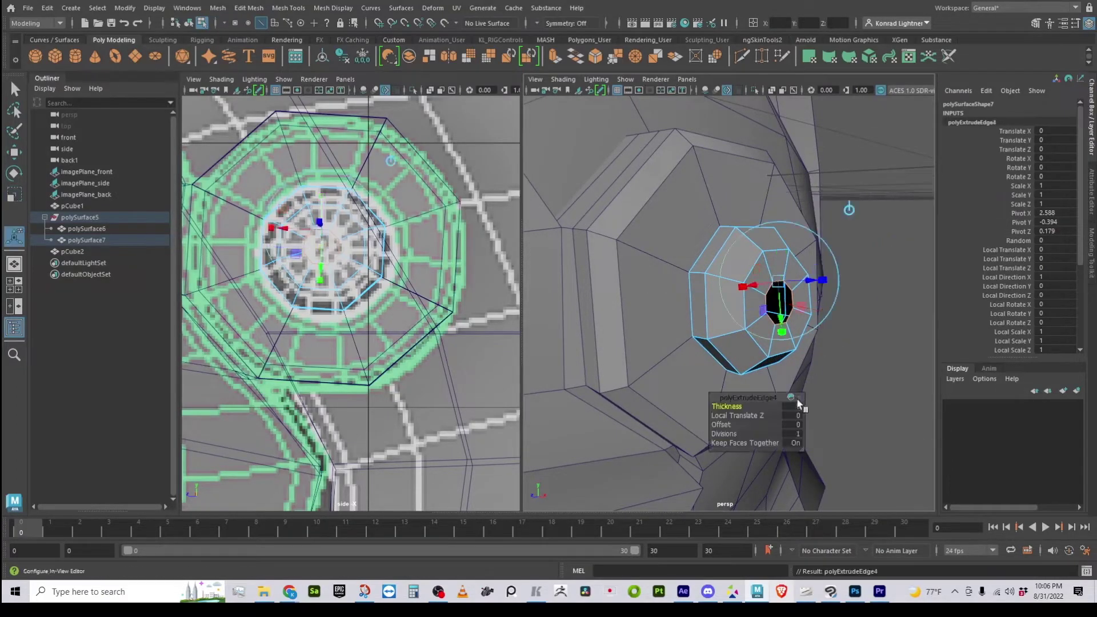
{"action": "left_click_drag", "start_coordinate": [810, 280], "coordinate": [784, 282]}
{"action": "left_click_drag", "start_coordinate": [786, 363], "coordinate": [840, 343], "text": "alt"}
{"action": "left_click_drag", "start_coordinate": [783, 286], "coordinate": [782, 287]}
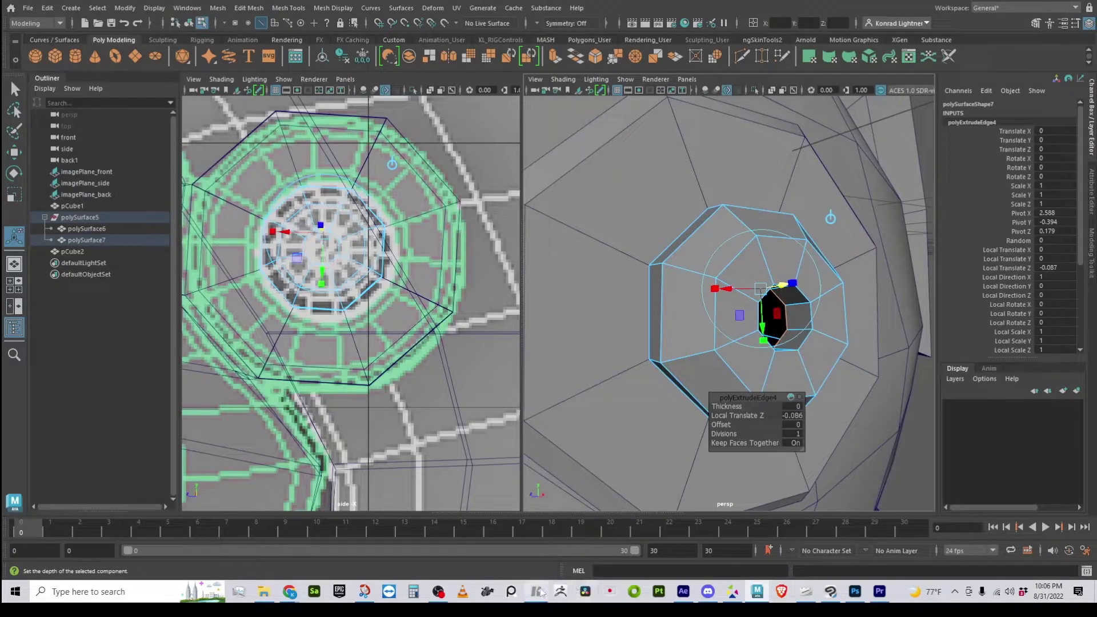
{"action": "left_click", "coordinate": [538, 592]}
{"action": "left_click", "coordinate": [539, 592]}
Extrude the recess's inner edge loop again and scale it inward to form a floor ring with a smaller opening
{"action": "left_click_drag", "start_coordinate": [831, 383], "coordinate": [709, 379], "text": "alt"}
{"action": "right_click_drag", "start_coordinate": [709, 378], "coordinate": [866, 382], "text": "alt"}
{"action": "left_click_drag", "start_coordinate": [866, 382], "coordinate": [734, 360], "text": "alt"}
{"action": "key", "text": "ctrl+e"}
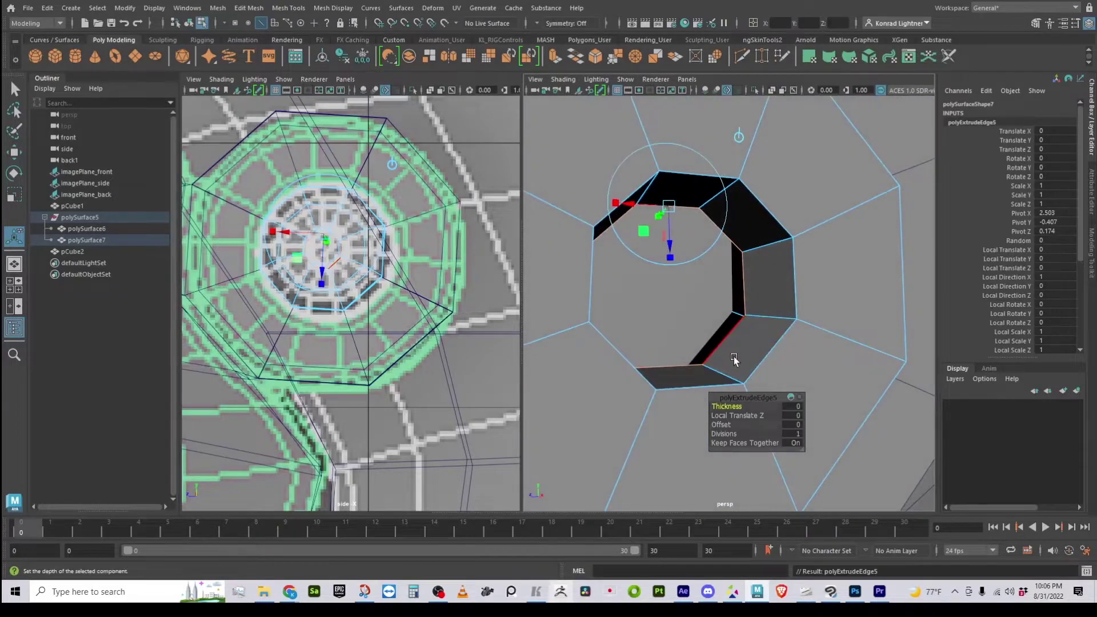
{"action": "key", "text": "e"}
{"action": "key", "text": "r"}
{"action": "key", "text": "t"}
{"action": "key", "text": "e"}
{"action": "key", "text": "r"}
{"action": "key", "text": "t"}
{"action": "key", "text": "r"}
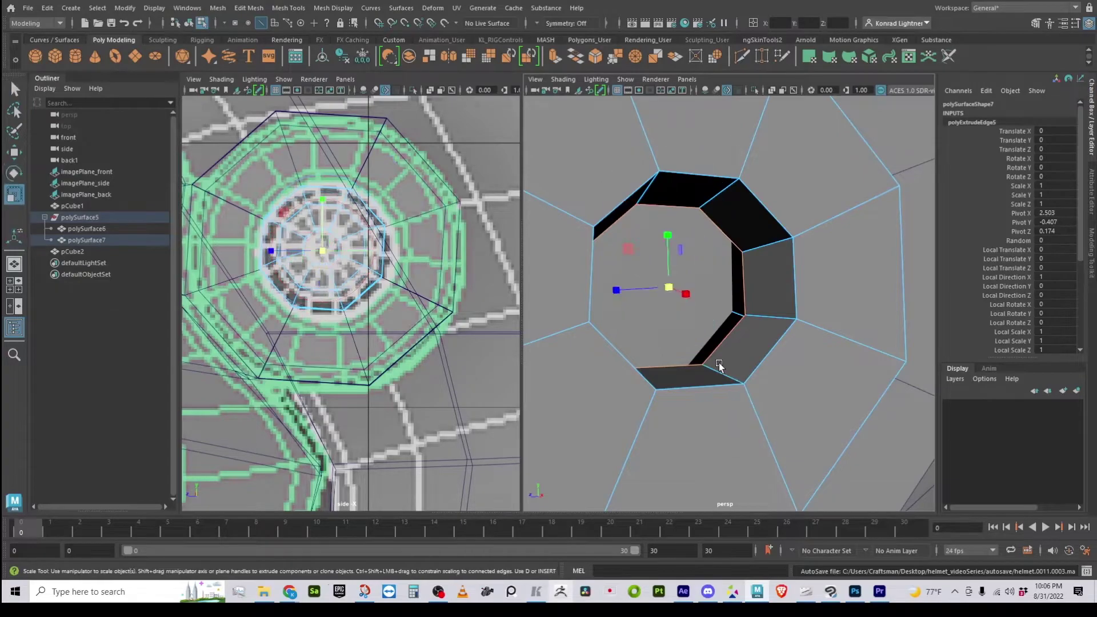
{"action": "key", "text": "e"}
{"action": "key", "text": "r"}
{"action": "left_click_drag", "start_coordinate": [666, 289], "coordinate": [612, 394]}
{"action": "right_click_drag", "start_coordinate": [612, 395], "coordinate": [786, 380], "text": "alt"}
Return to object mode, isolate the knob mesh, and frame it in a maximized persp view
{"action": "right_click_drag", "start_coordinate": [763, 217], "coordinate": [832, 187]}
{"action": "left_click_drag", "start_coordinate": [832, 188], "coordinate": [766, 350], "text": "alt"}
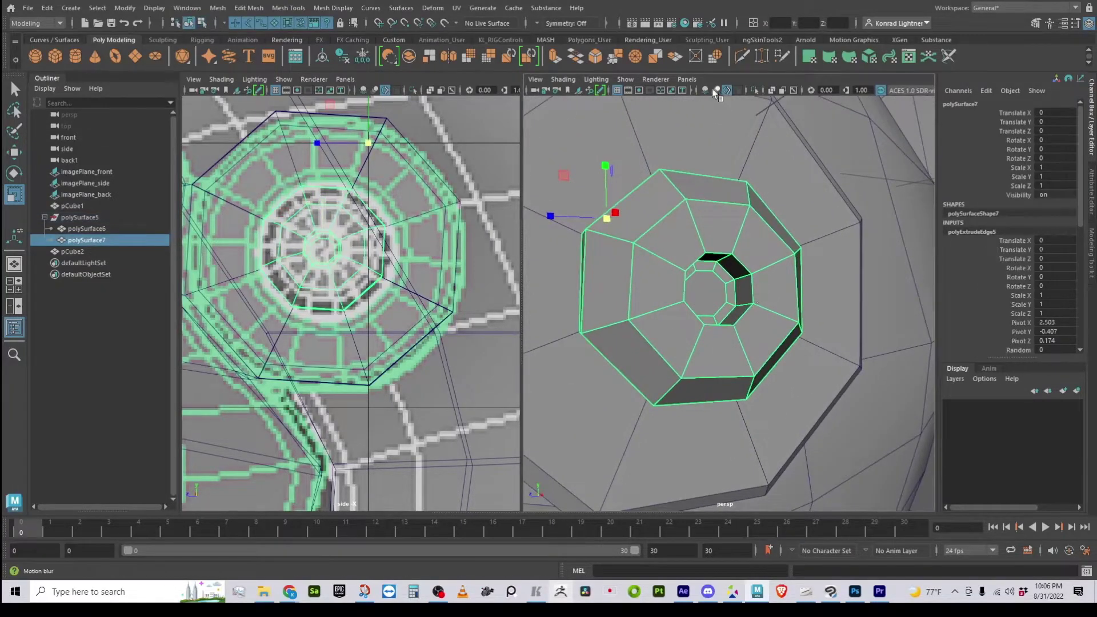
{"action": "left_click", "coordinate": [752, 89]}
{"action": "key", "text": "space"}
{"action": "left_click_drag", "start_coordinate": [810, 347], "coordinate": [768, 369], "text": "alt"}
{"action": "key", "text": "f"}
{"action": "left_click_drag", "start_coordinate": [615, 359], "coordinate": [639, 347], "text": "alt"}
{"action": "right_click_drag", "start_coordinate": [606, 352], "coordinate": [655, 357], "text": "alt"}
Try closing the recess floor by merging its innermost border edge loop to the centre
{"action": "right_click_drag", "start_coordinate": [646, 227], "coordinate": [643, 197]}
{"action": "double_click", "coordinate": [629, 243]}
{"action": "right_click_drag", "start_coordinate": [658, 296], "coordinate": [661, 200], "text": "shift"}
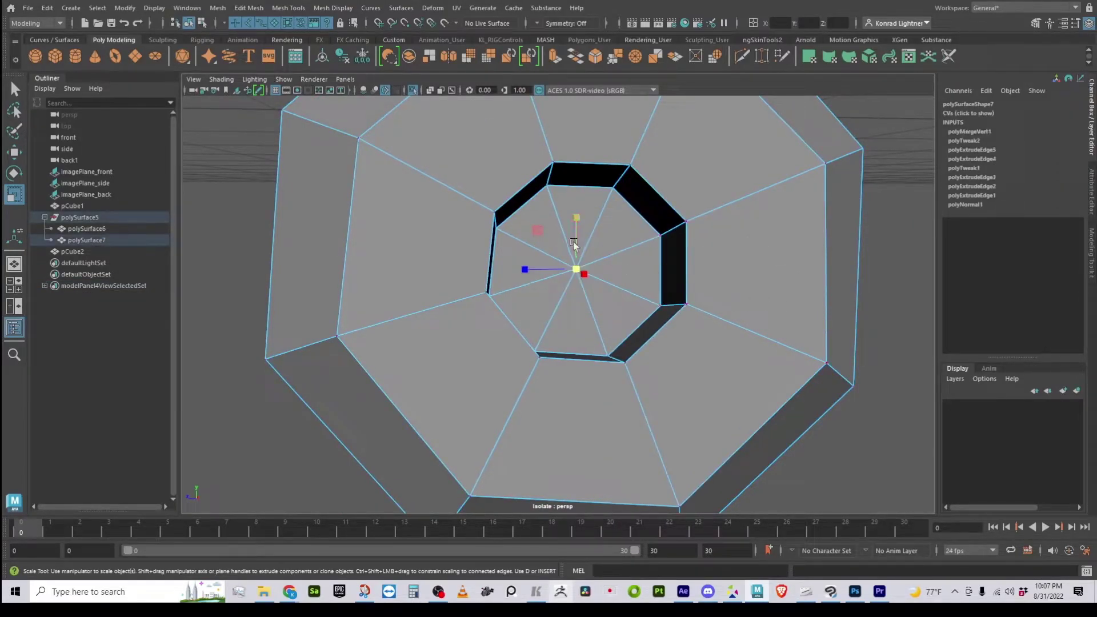
Try deleting four alternating spoke edges from the recess floor, and undo the deletion
{"action": "right_click_drag", "start_coordinate": [626, 311], "coordinate": [631, 223]}
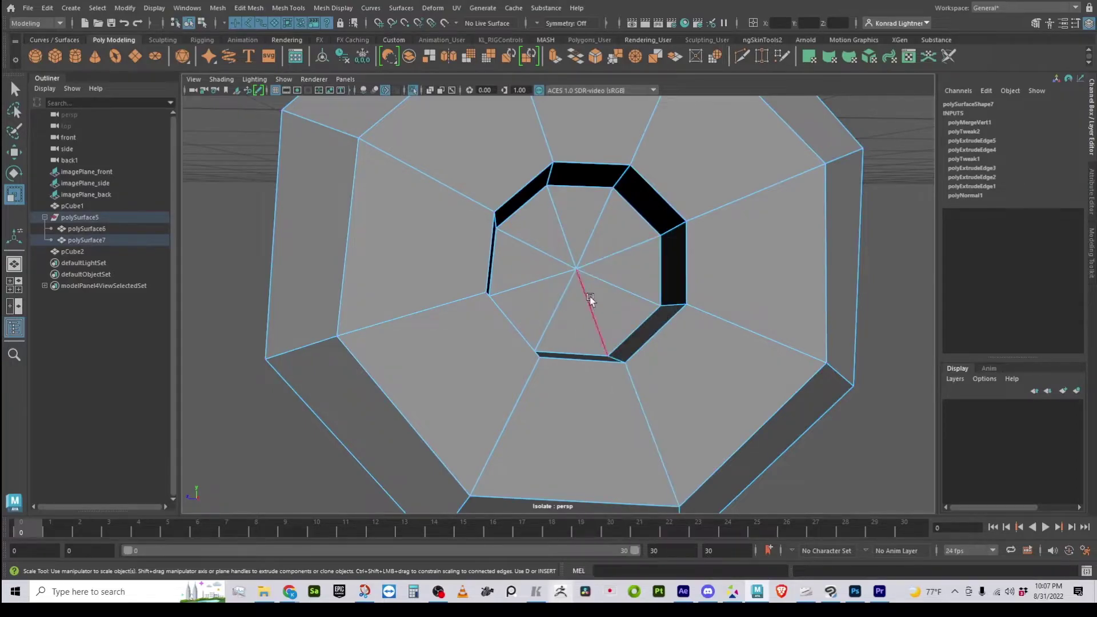
{"action": "left_click_drag", "start_coordinate": [604, 337], "coordinate": [583, 321], "text": "alt"}
{"action": "left_click", "coordinate": [515, 286], "text": "shift"}
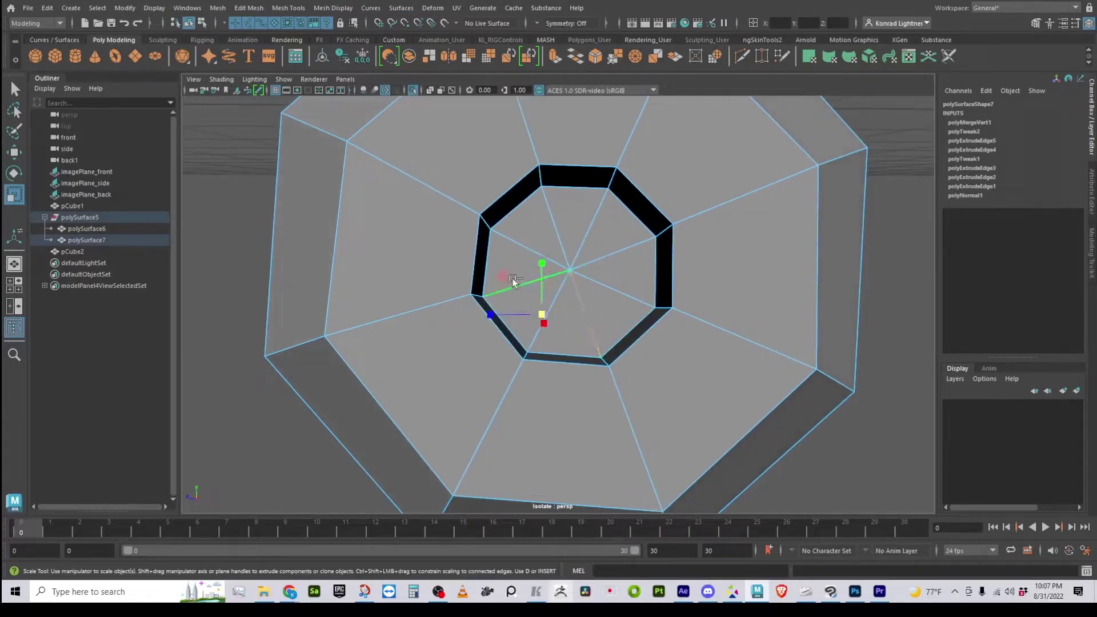
{"action": "left_click", "coordinate": [539, 221], "text": "shift"}
{"action": "left_click", "coordinate": [631, 242], "text": "shift"}
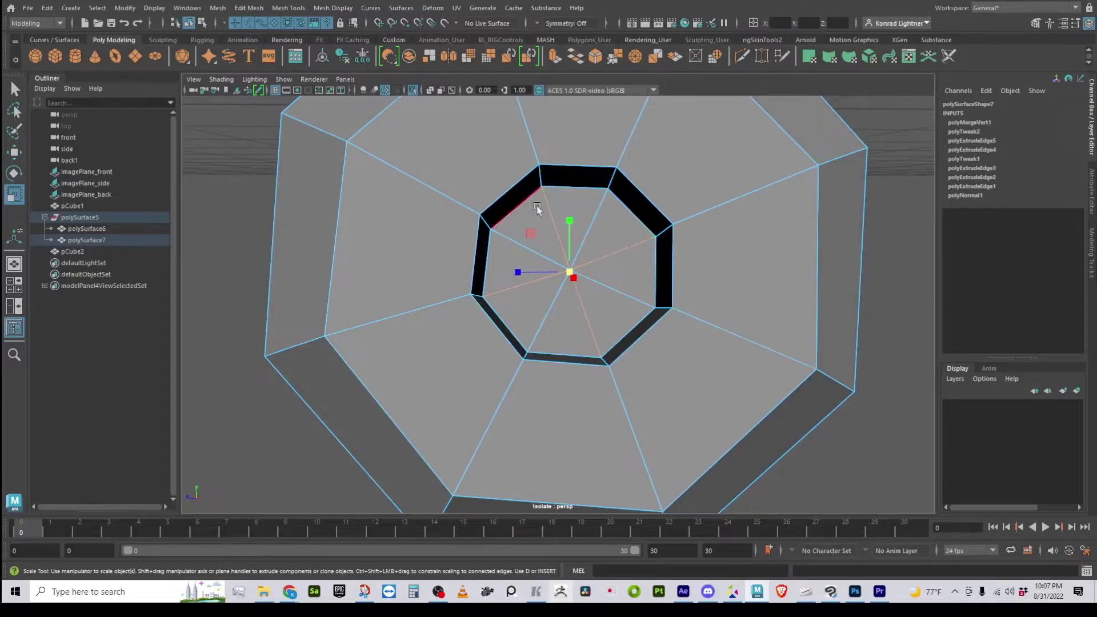
{"action": "right_click_drag", "start_coordinate": [589, 268], "coordinate": [603, 254], "text": "shift"}
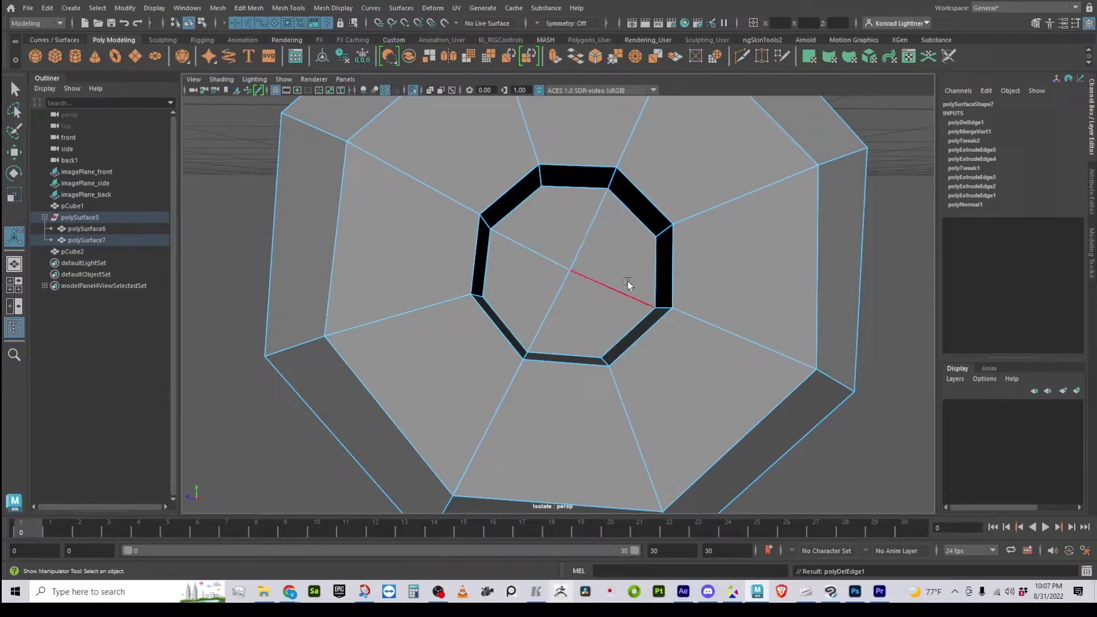
{"action": "key", "text": "ctrl+z"}
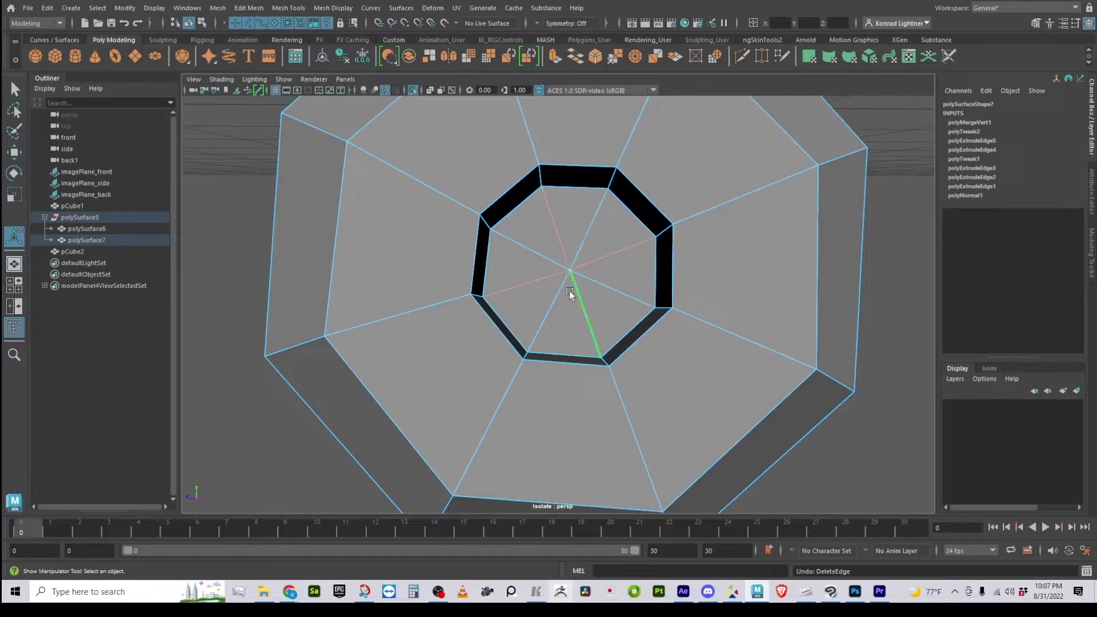
Undo the merge to centre on the recess floor, going back to the open inner edge loop
{"action": "right_click_drag", "start_coordinate": [591, 282], "coordinate": [657, 238]}
{"action": "mouse_move", "coordinate": [629, 286]}
{"action": "left_mouse_down", "text": "alt"}
{"action": "mouse_move", "coordinate": [611, 318]}
{"action": "mouse_move", "coordinate": [629, 297]}
{"action": "left_mouse_up", "text": "alt"}
{"action": "right_click_drag", "start_coordinate": [629, 298], "coordinate": [659, 269], "text": "alt"}
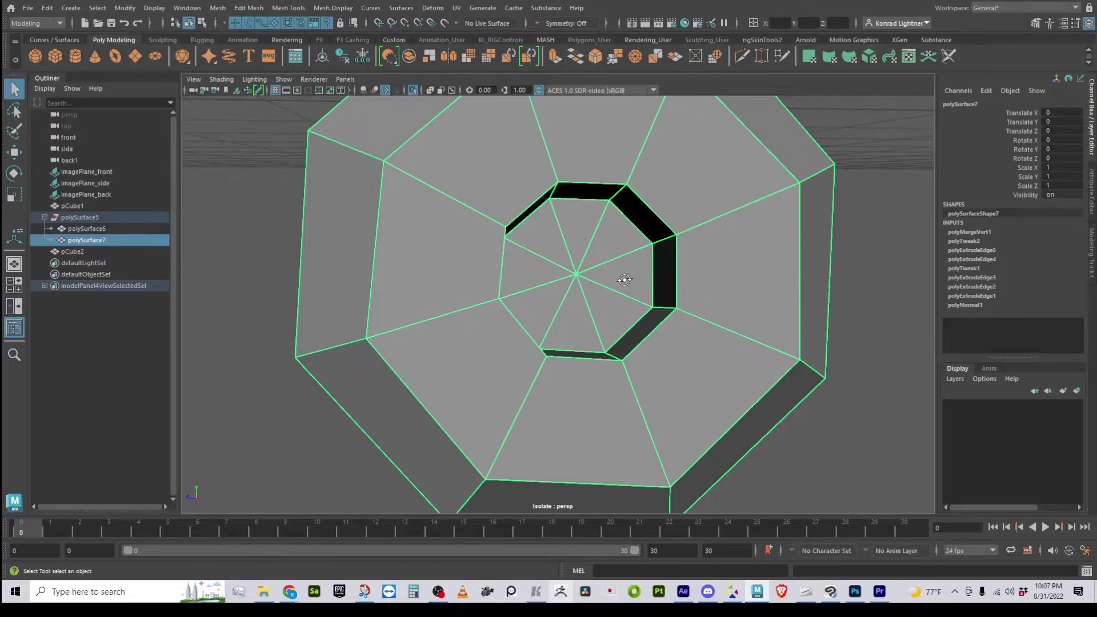
{"action": "left_click_drag", "start_coordinate": [627, 280], "coordinate": [618, 281], "text": "alt"}
{"action": "key", "text": "ctrl+z"}
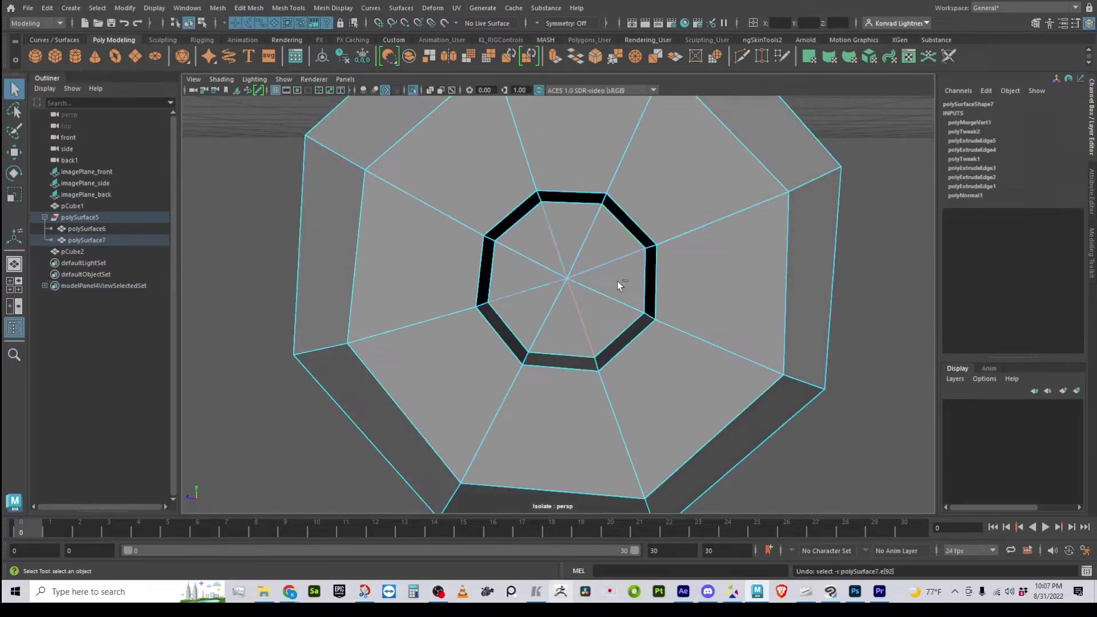
{"action": "key", "text": "ctrl+z"}
{"action": "key", "text": "ctrl+z"}
{"action": "left_click_drag", "start_coordinate": [617, 298], "coordinate": [599, 301], "text": "alt"}
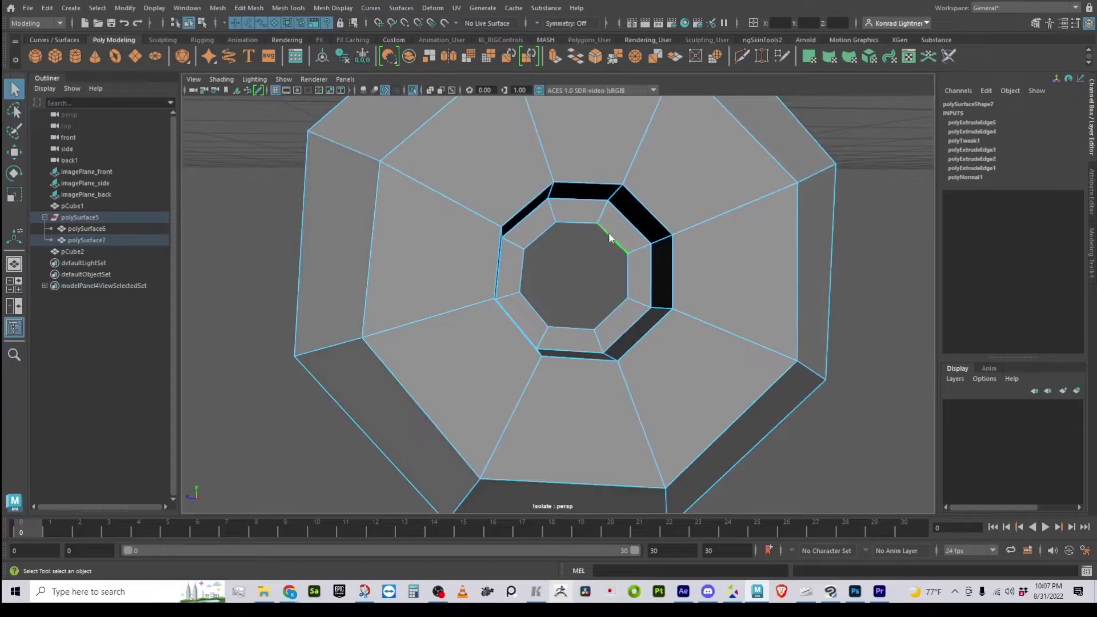
Append a quad across the lower part of the recess floor's hole, joining its two lower diagonal border edges
{"action": "right_click_drag", "start_coordinate": [615, 235], "coordinate": [658, 202]}
{"action": "right_click_drag", "start_coordinate": [712, 291], "coordinate": [656, 299], "text": "alt"}
{"action": "right_click_drag", "start_coordinate": [497, 301], "coordinate": [638, 307], "text": "alt"}
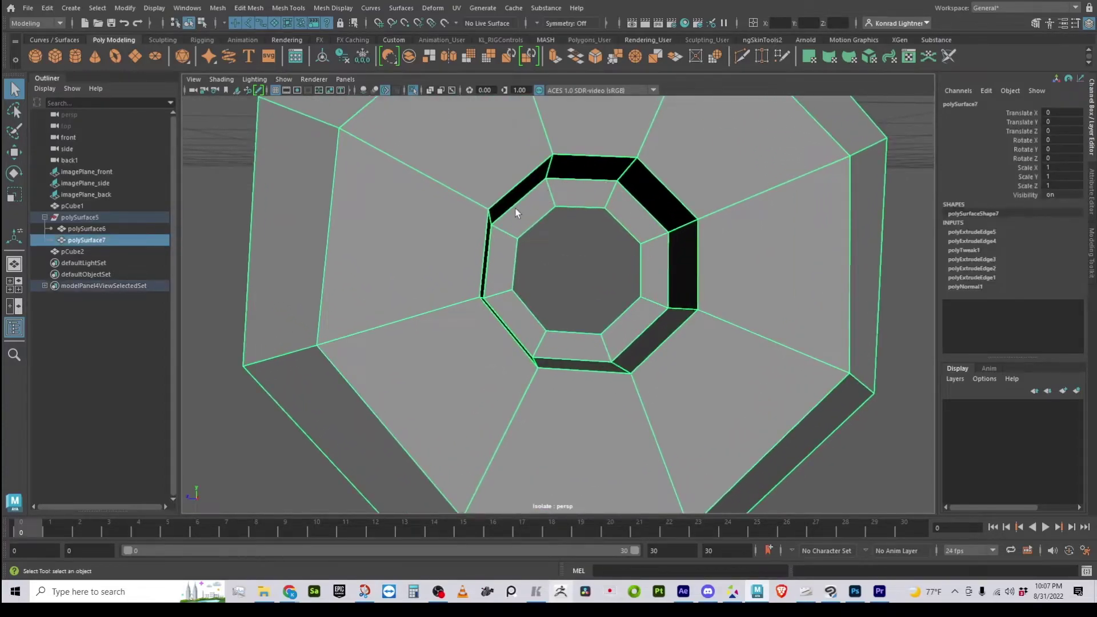
{"action": "right_click_drag", "start_coordinate": [515, 209], "coordinate": [513, 210], "text": "shift"}
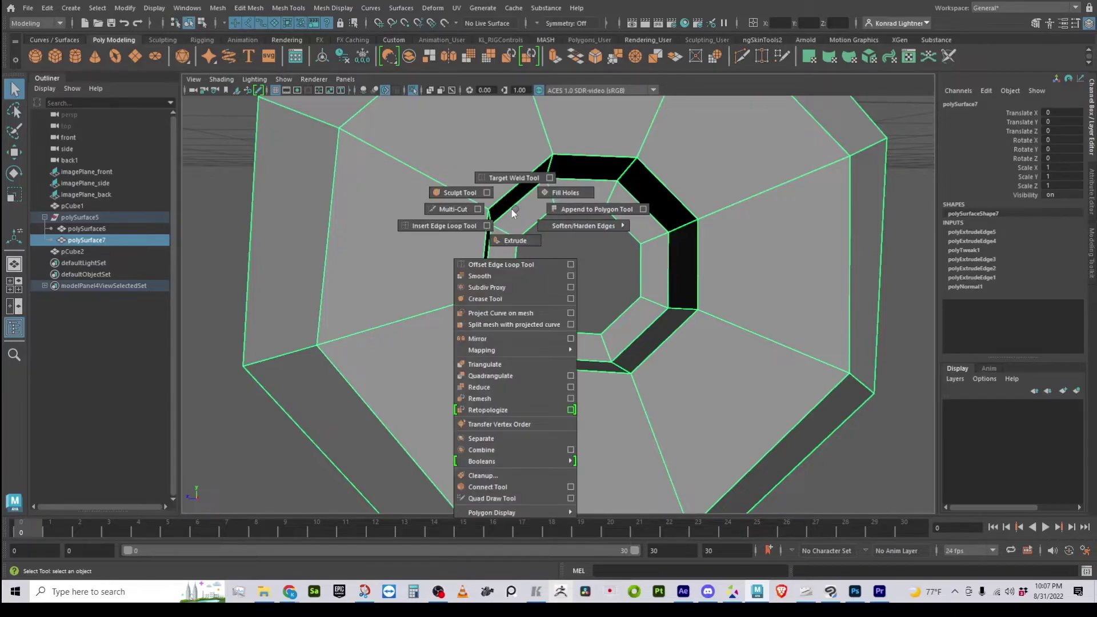
{"action": "left_click", "coordinate": [588, 210]}
{"action": "scroll", "coordinate": [609, 321], "scroll_direction": "up", "scroll_amount": 2}
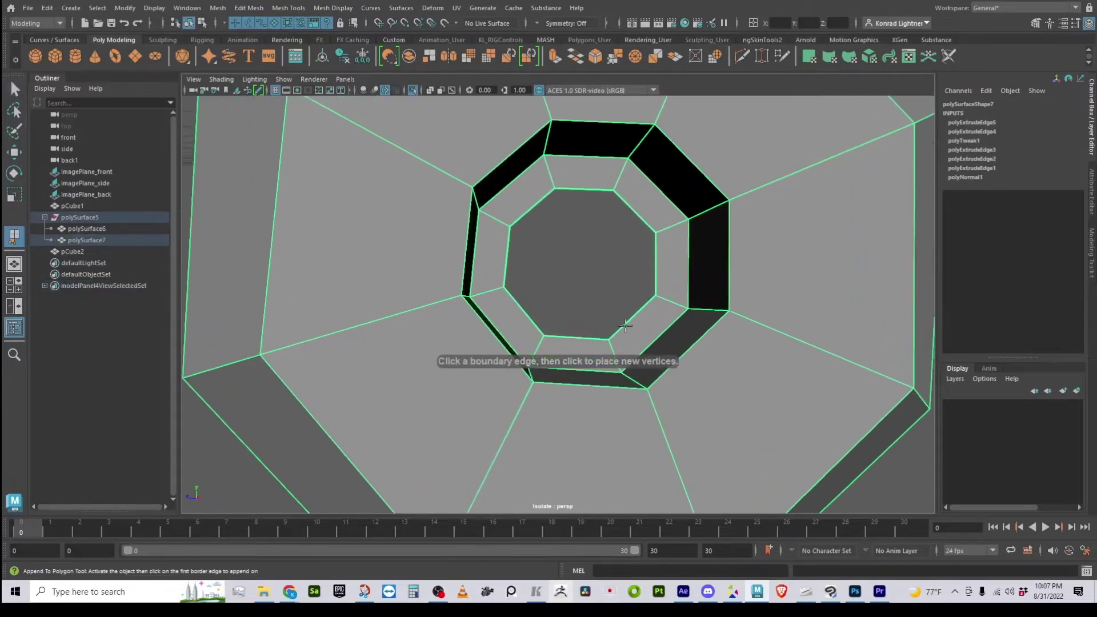
{"action": "left_click", "coordinate": [633, 318]}
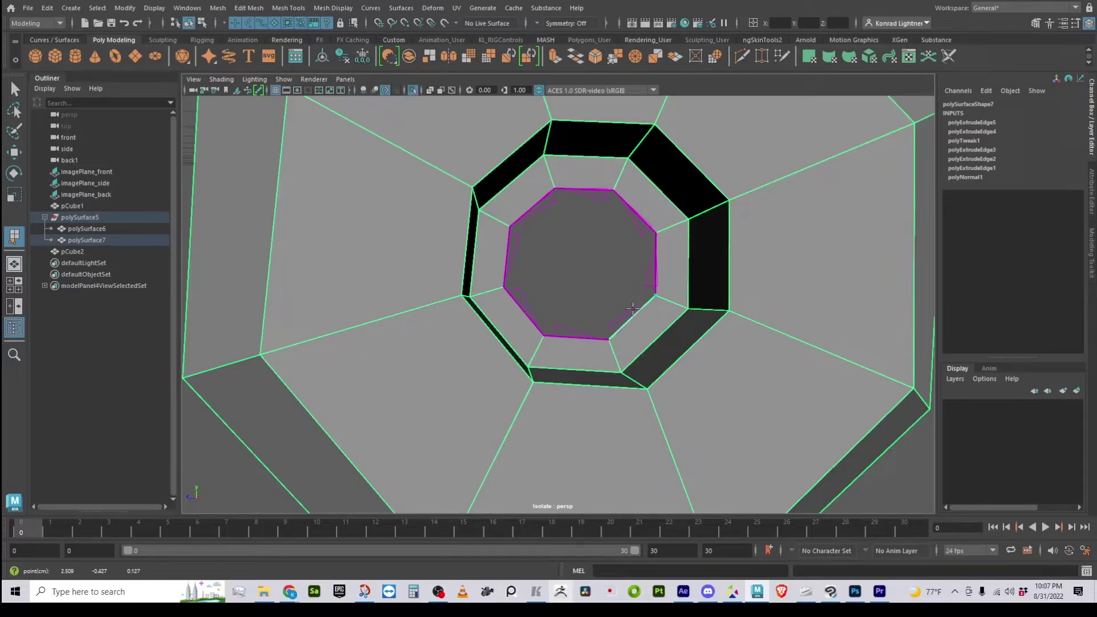
{"action": "left_click", "coordinate": [518, 306]}
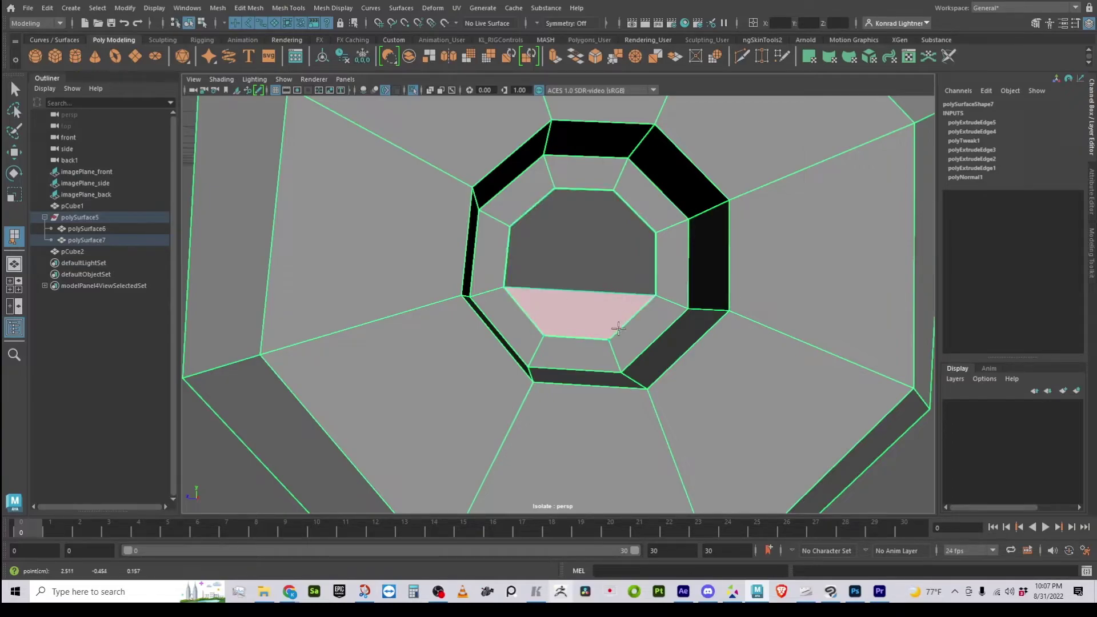
{"action": "key", "text": "Return"}
Append a matching quad across the upper part of the floor's hole, joining its two upper diagonal border edges
{"action": "key", "text": "y"}
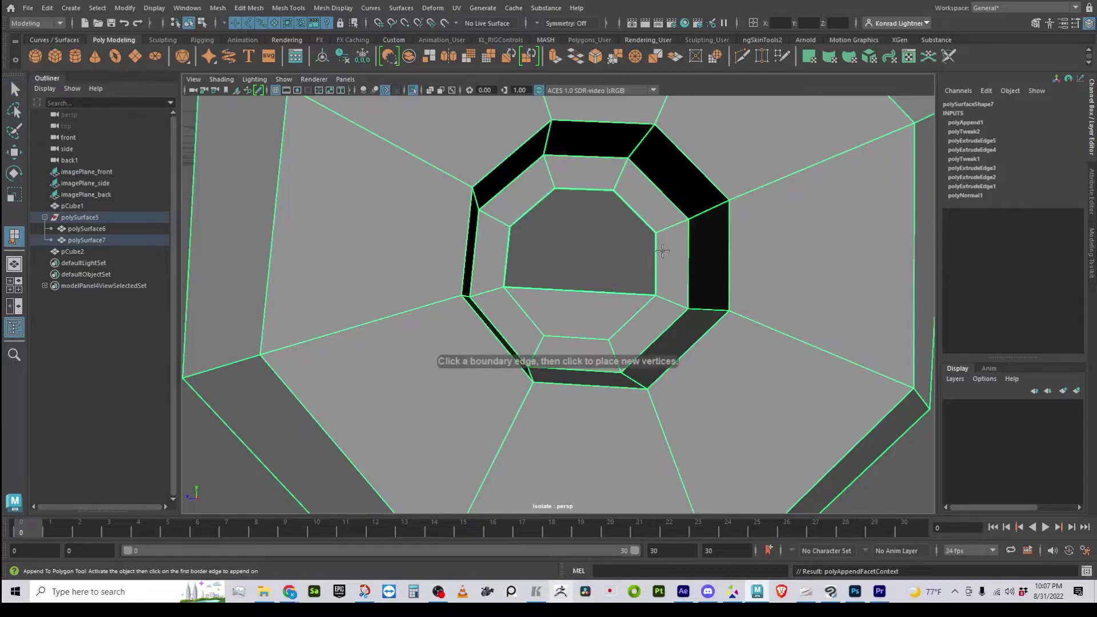
{"action": "left_click", "coordinate": [627, 207]}
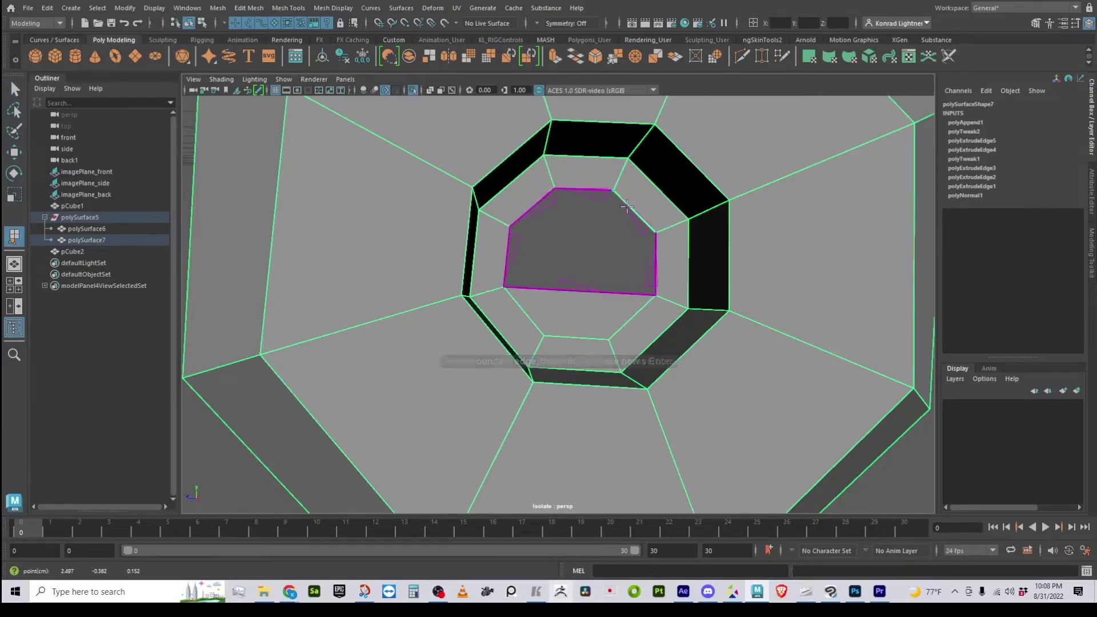
{"action": "left_click", "coordinate": [537, 204]}
{"action": "key", "text": "Return"}
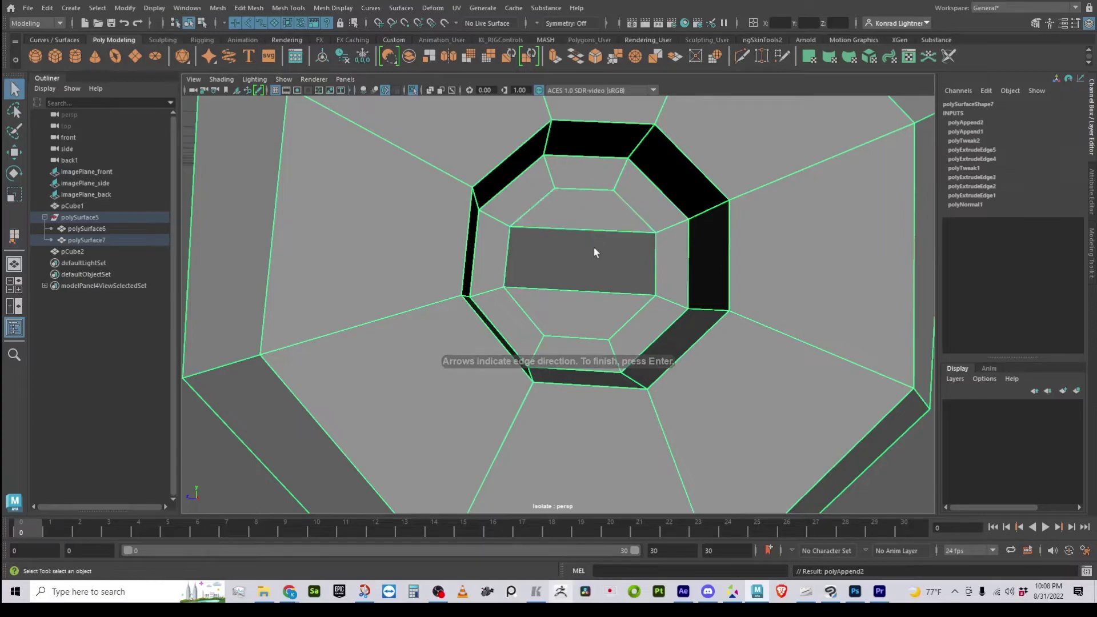
Close the remaining middle gap in the recess floor by appending a quad between its upper and lower edges
{"action": "key", "text": "y"}
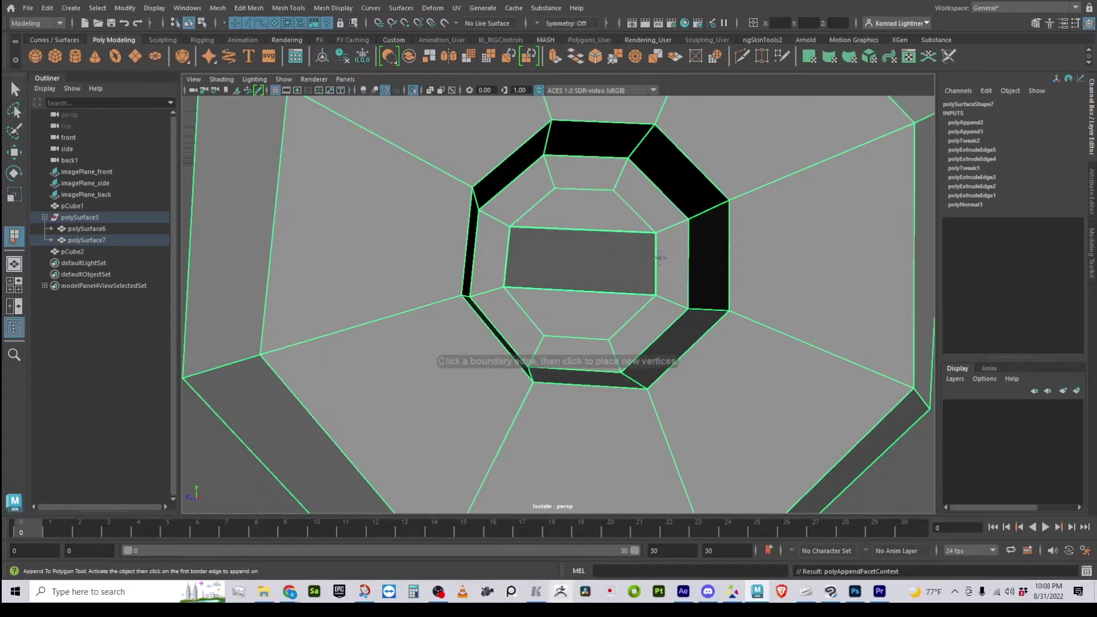
{"action": "left_click", "coordinate": [607, 230]}
{"action": "left_click", "coordinate": [583, 291]}
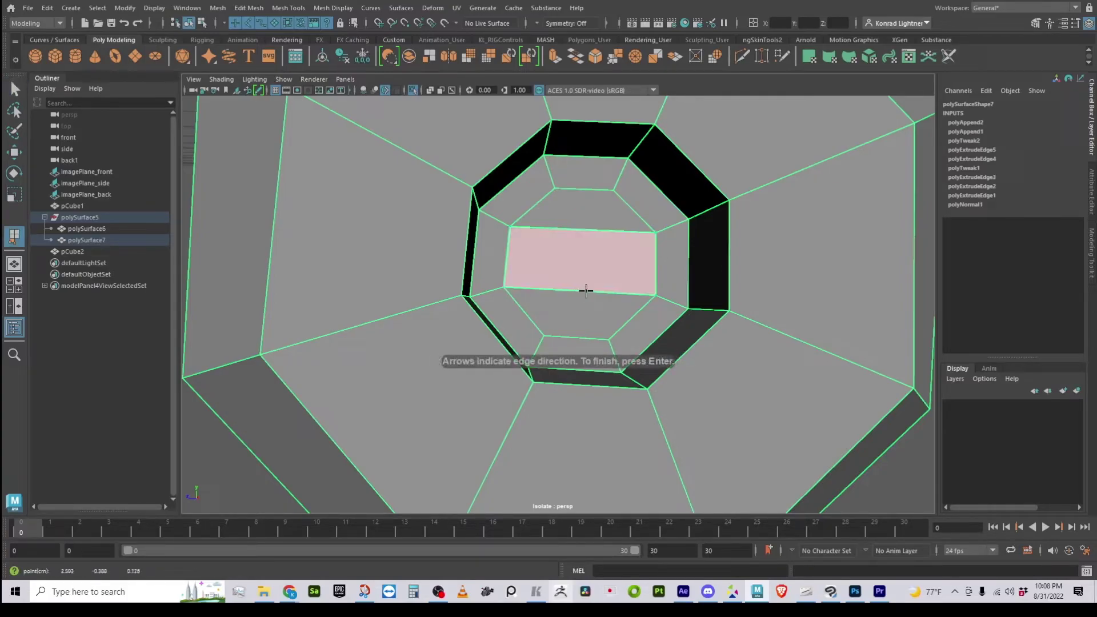
{"action": "key", "text": "Return"}
{"action": "key", "text": "w"}
Turn off the knob's isolation and bring the whole helmet back into view
{"action": "right_click_drag", "start_coordinate": [554, 235], "coordinate": [597, 221]}
{"action": "left_click_drag", "start_coordinate": [598, 221], "coordinate": [606, 246], "text": "alt"}
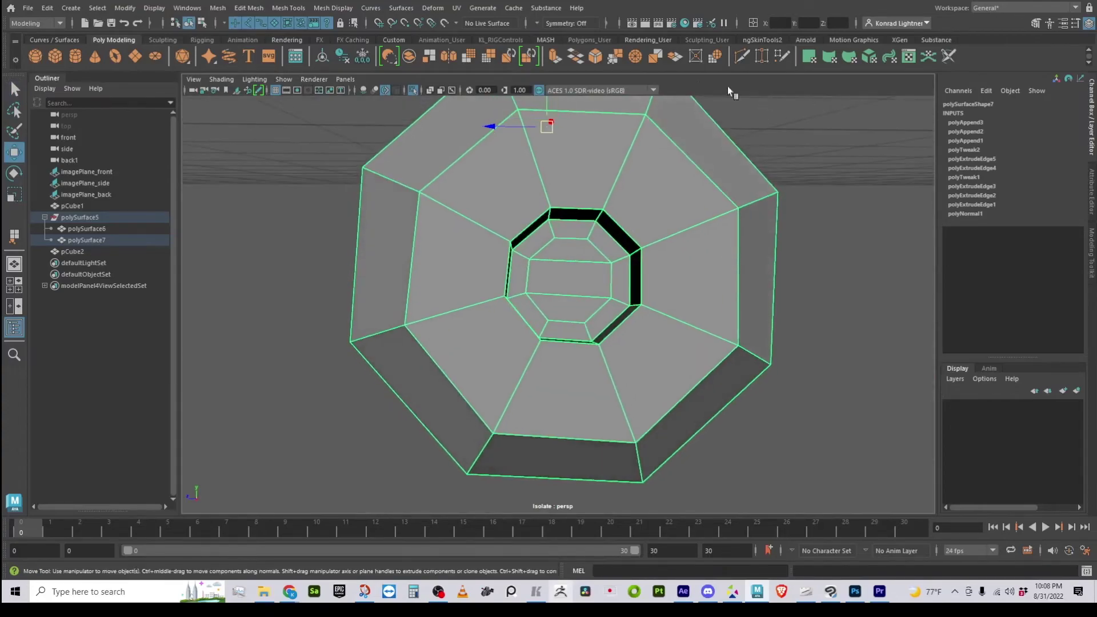
{"action": "left_click", "coordinate": [411, 91]}
{"action": "right_click_drag", "start_coordinate": [735, 282], "coordinate": [486, 286], "text": "alt"}
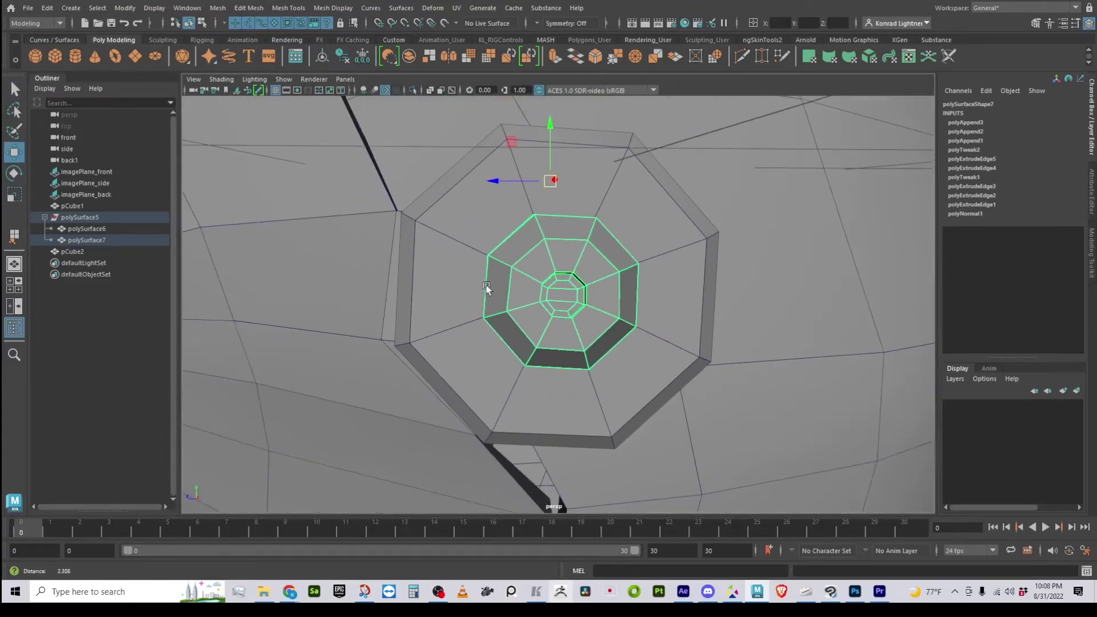
{"action": "left_click_drag", "start_coordinate": [486, 285], "coordinate": [608, 317], "text": "alt"}
{"action": "right_click_drag", "start_coordinate": [607, 317], "coordinate": [492, 323], "text": "alt"}
{"action": "left_click_drag", "start_coordinate": [491, 323], "coordinate": [642, 370], "text": "alt"}
Mirror the knob mesh across the world X axis in the negative direction, then return to object mode with nothing selected
{"action": "left_click", "coordinate": [734, 385]}
{"action": "left_click", "coordinate": [559, 304]}
{"action": "left_click_drag", "start_coordinate": [717, 336], "coordinate": [411, 323], "text": "alt"}
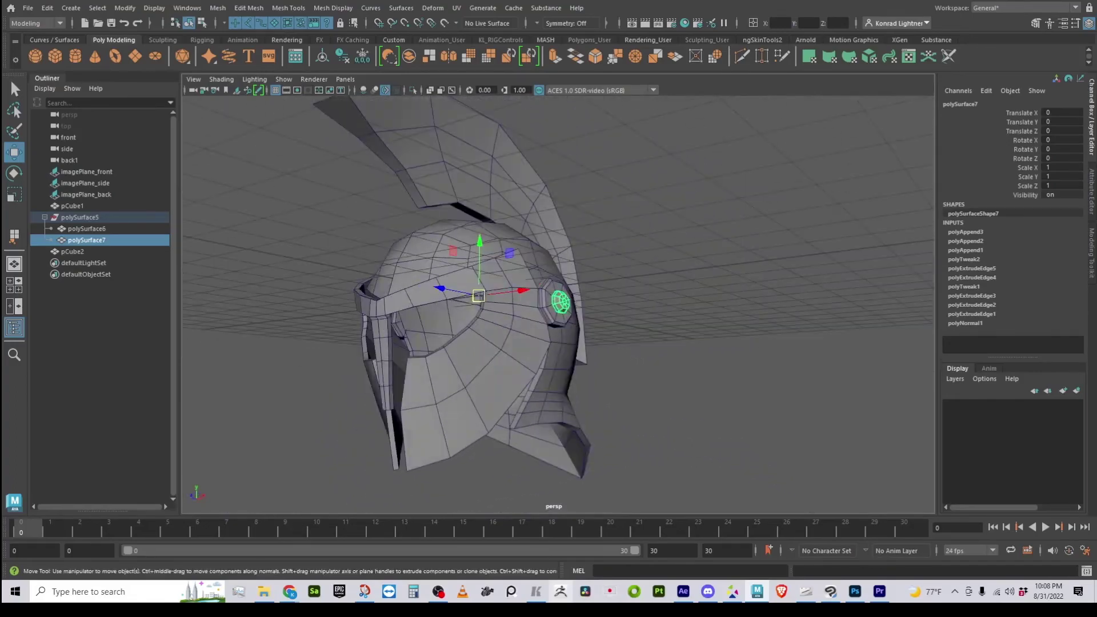
{"action": "left_click", "coordinate": [218, 8]}
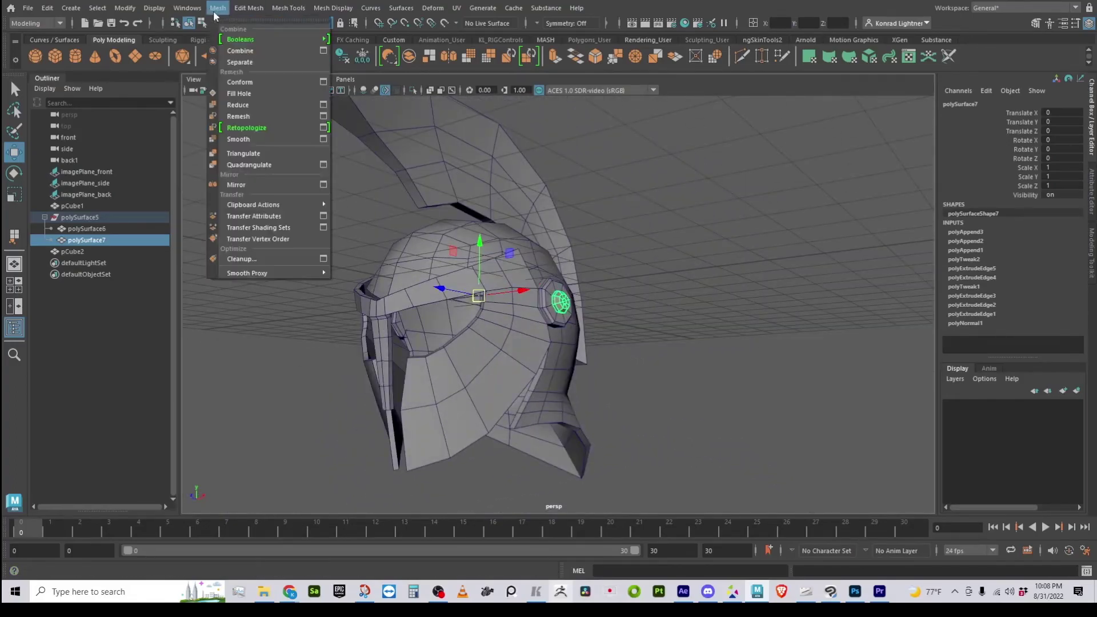
{"action": "left_click", "coordinate": [273, 184]}
{"action": "left_click_drag", "start_coordinate": [571, 349], "coordinate": [739, 310], "text": "alt"}
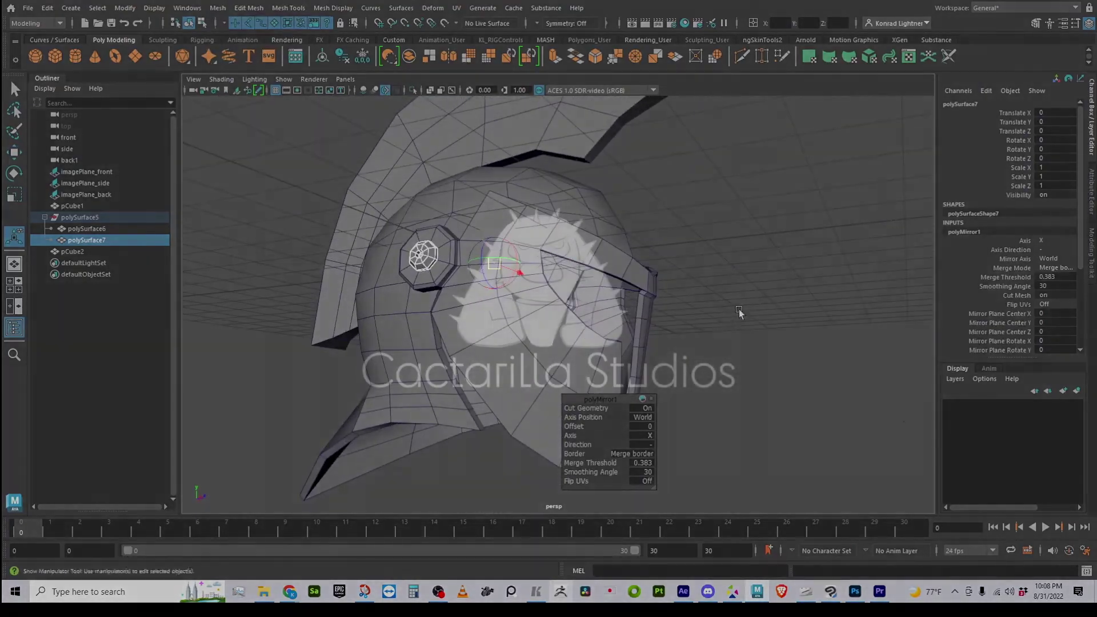
{"action": "left_click", "coordinate": [739, 310]}
{"action": "right_click_drag", "start_coordinate": [433, 252], "coordinate": [464, 236]}
{"action": "key", "text": "q"}
{"action": "left_click_drag", "start_coordinate": [698, 254], "coordinate": [497, 328], "text": "alt"}
{"action": "scroll", "coordinate": [490, 309], "scroll_direction": "up", "scroll_amount": 4}
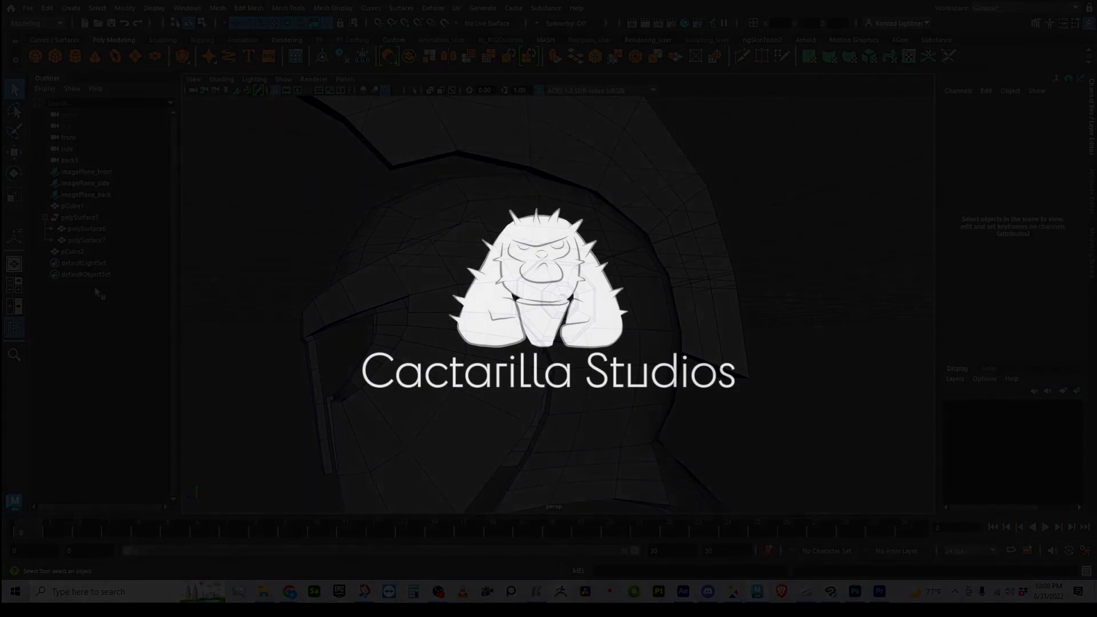